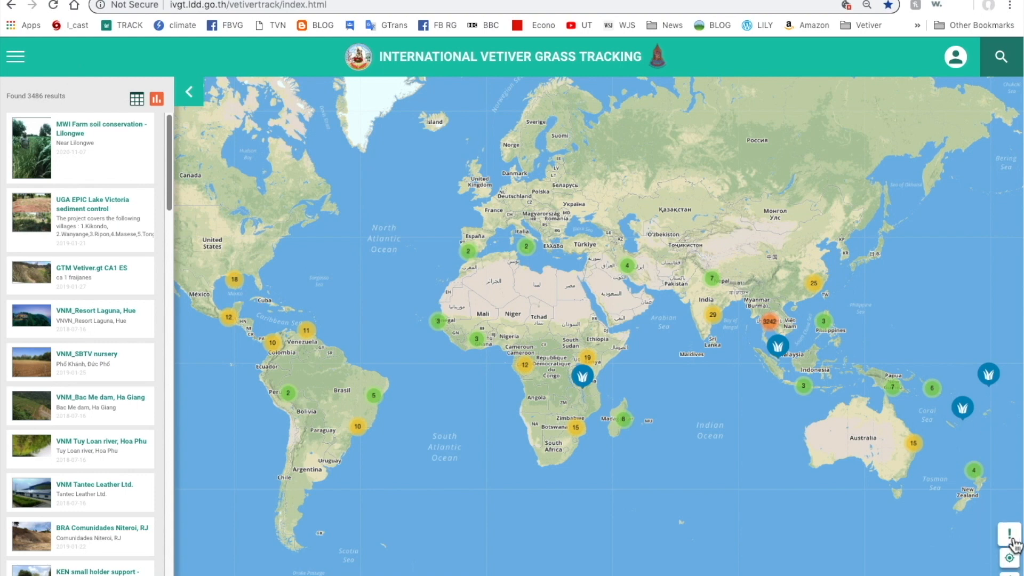
- Show the vetiver type legend on the map and expand the main menu options
click(1011, 539)
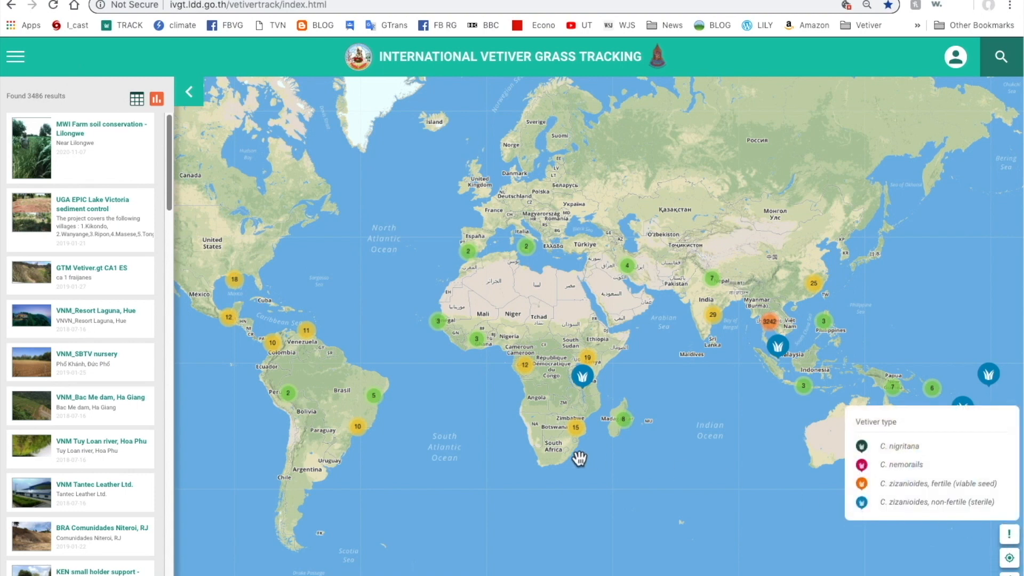
click(17, 59)
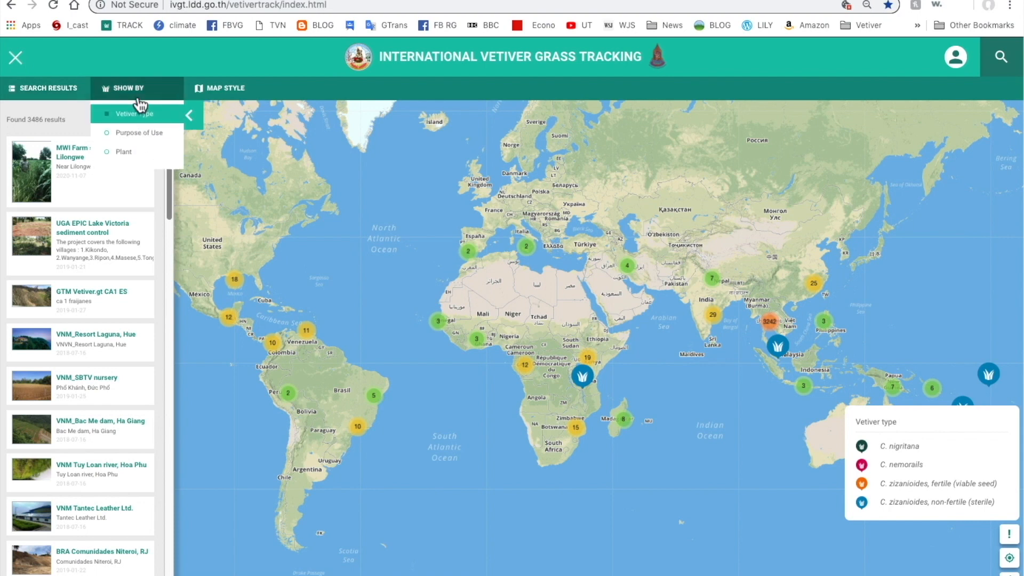
mouse_move(238, 99)
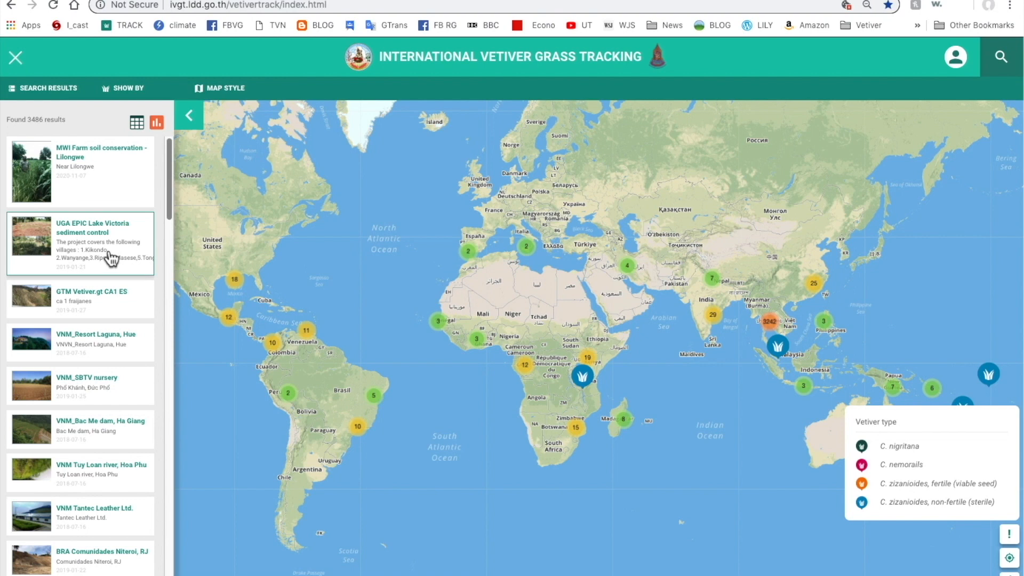
- Display the project markers by Vetiver Type, and switch them to Purpose of Use
click(128, 88)
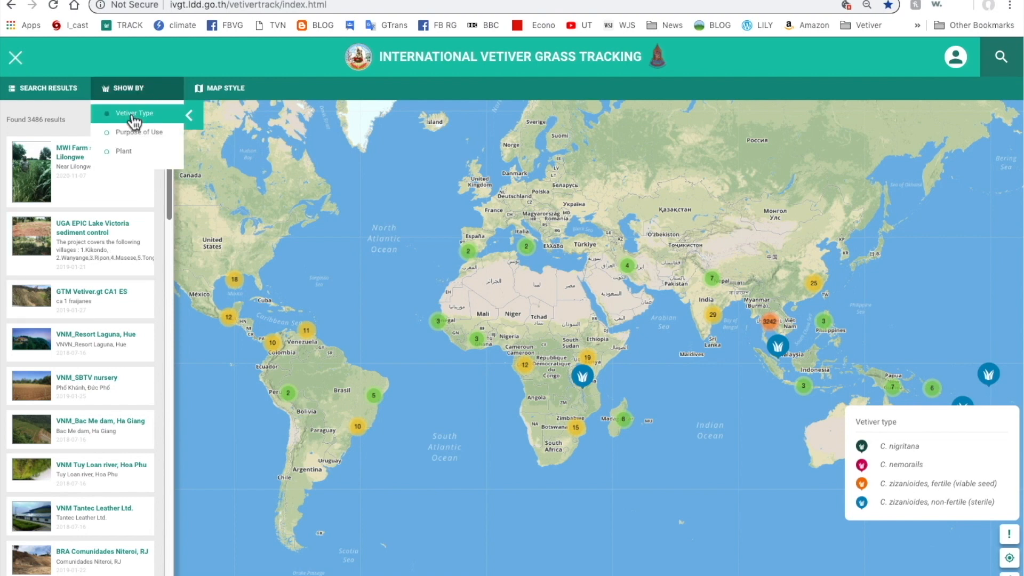
click(149, 121)
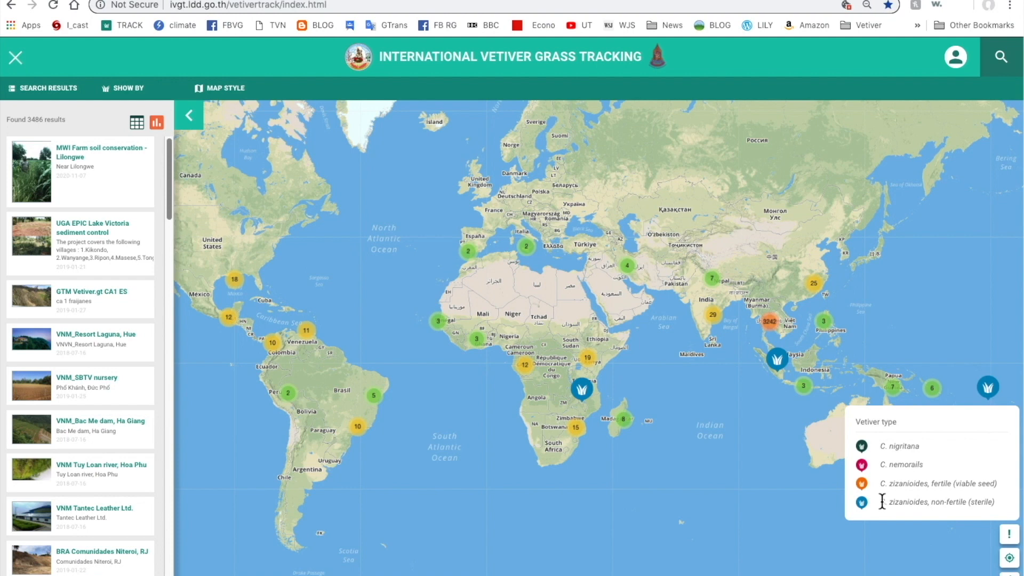
click(129, 89)
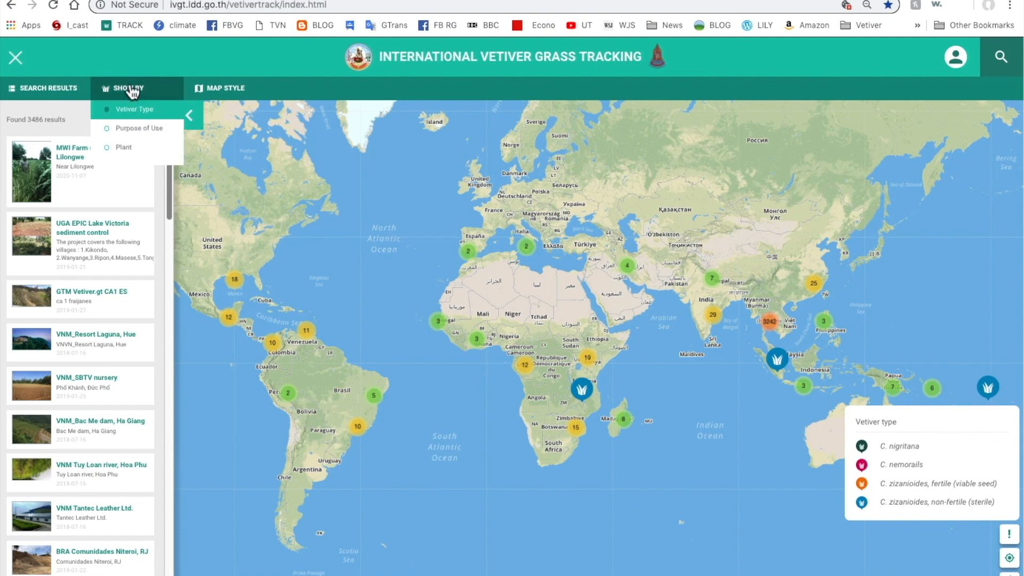
click(140, 140)
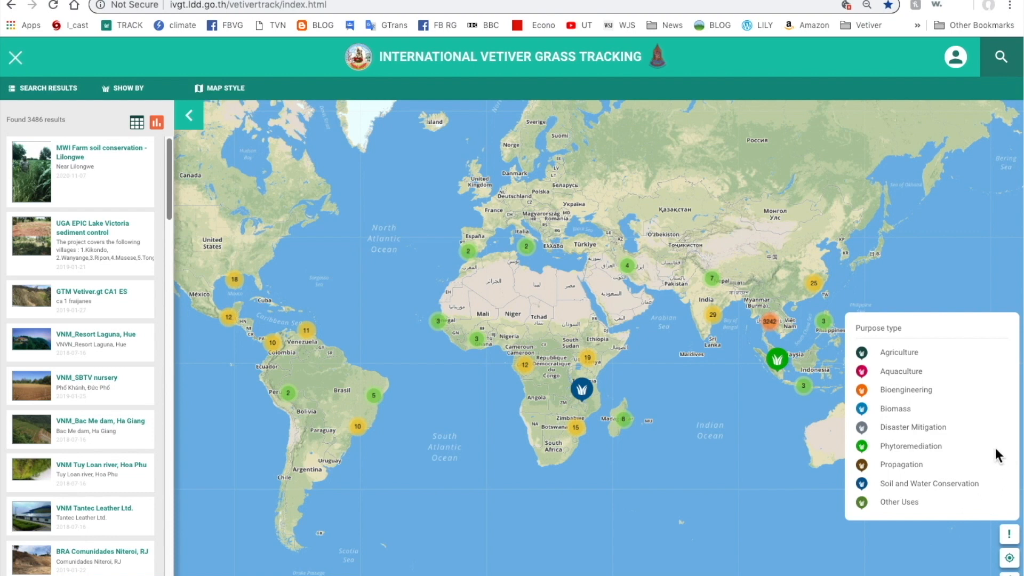
- Try the Road and Satellite map styles, and return the map to Road
mouse_move(226, 96)
click(219, 134)
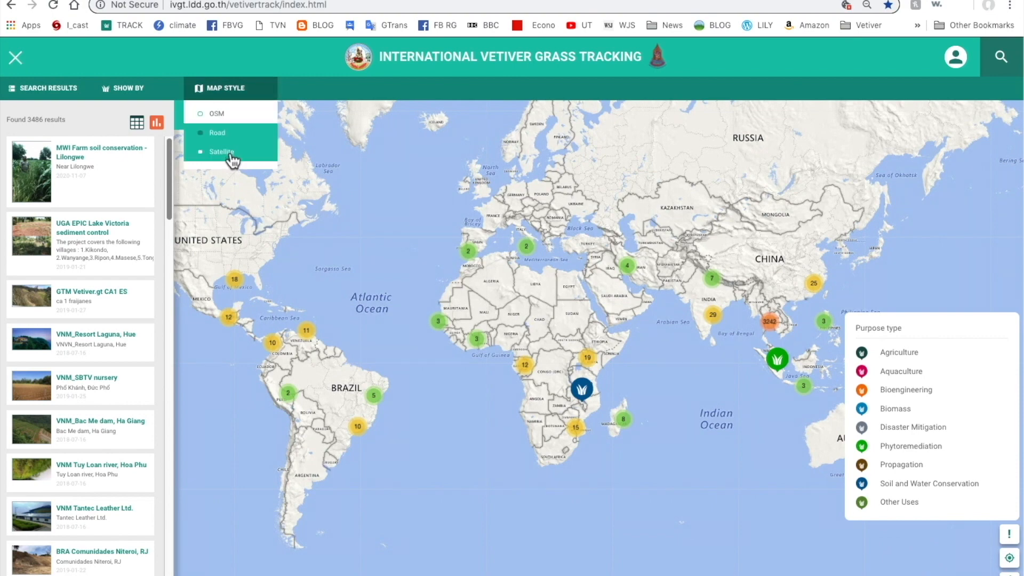
click(222, 152)
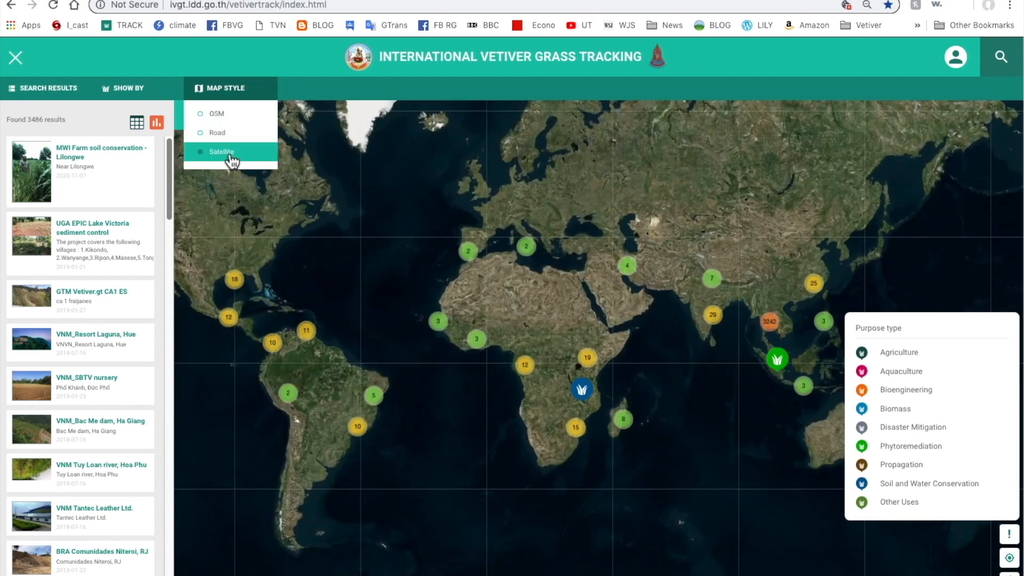
click(227, 140)
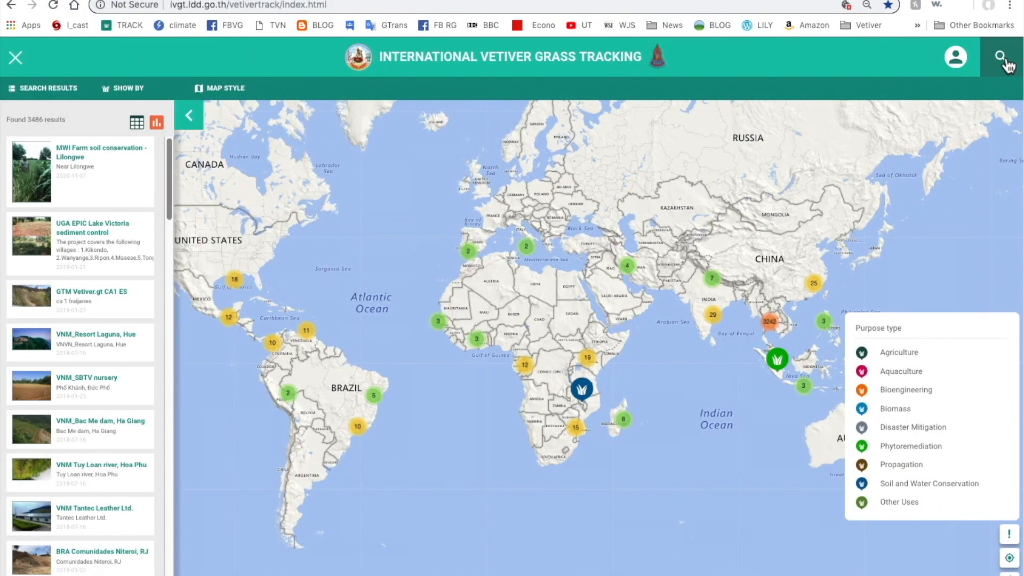
- Search for all vetiver projects with the country set to Australia
click(1006, 63)
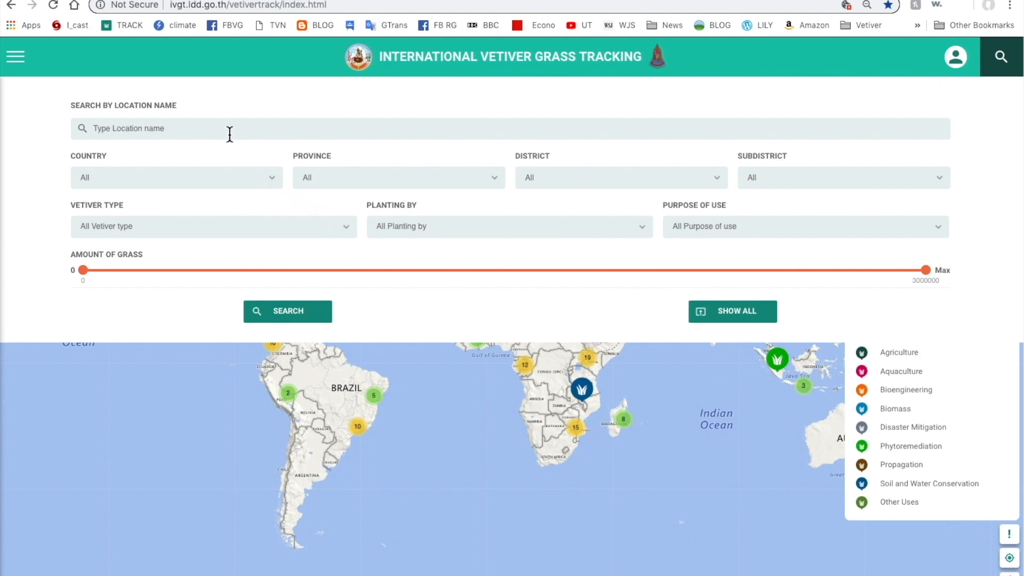
click(281, 186)
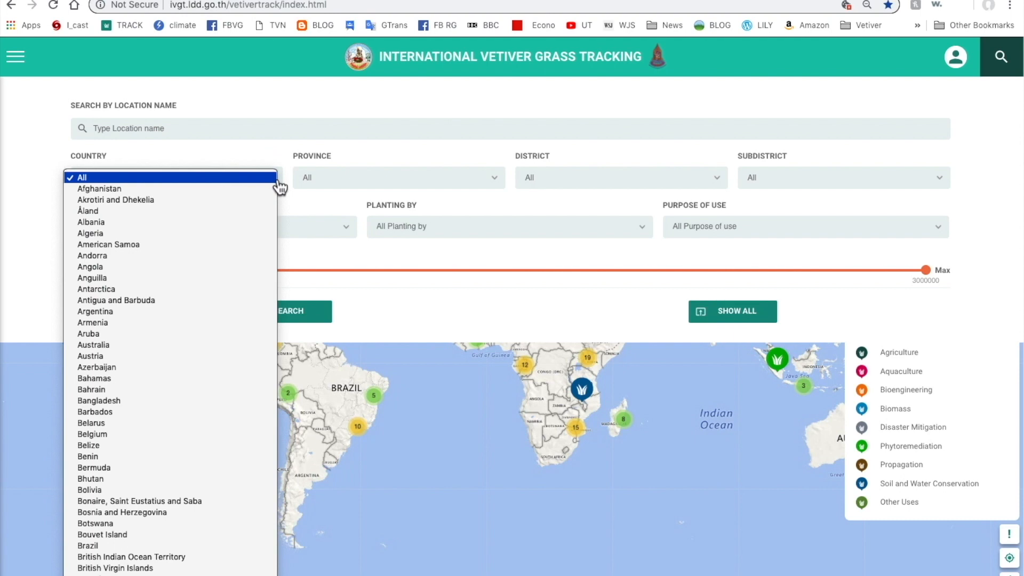
click(90, 345)
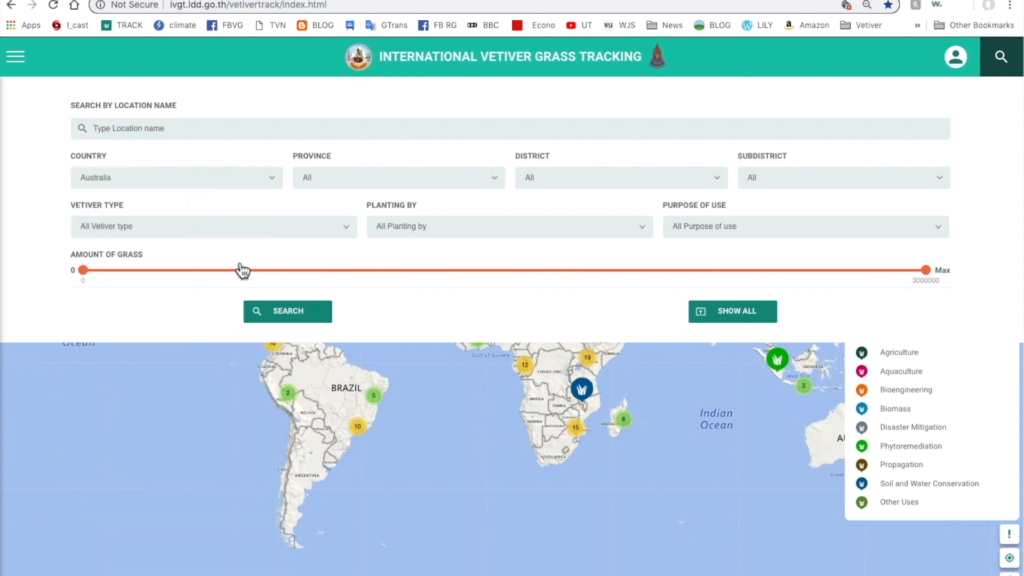
click(294, 314)
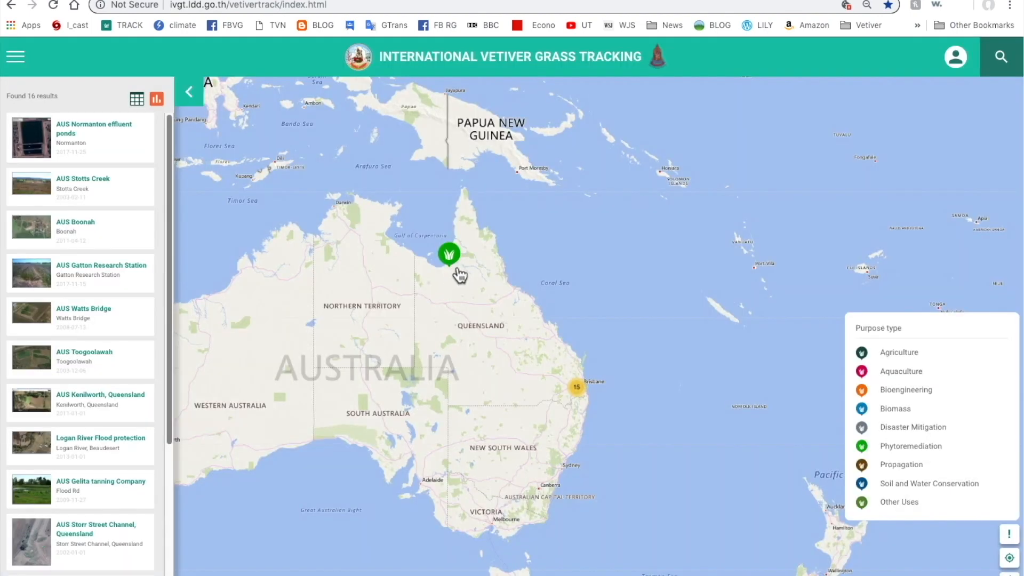
- Open the Storr Street Channel project from its Disaster Mitigation marker near Laidley, Queensland, and view its timeline photo
click(585, 396)
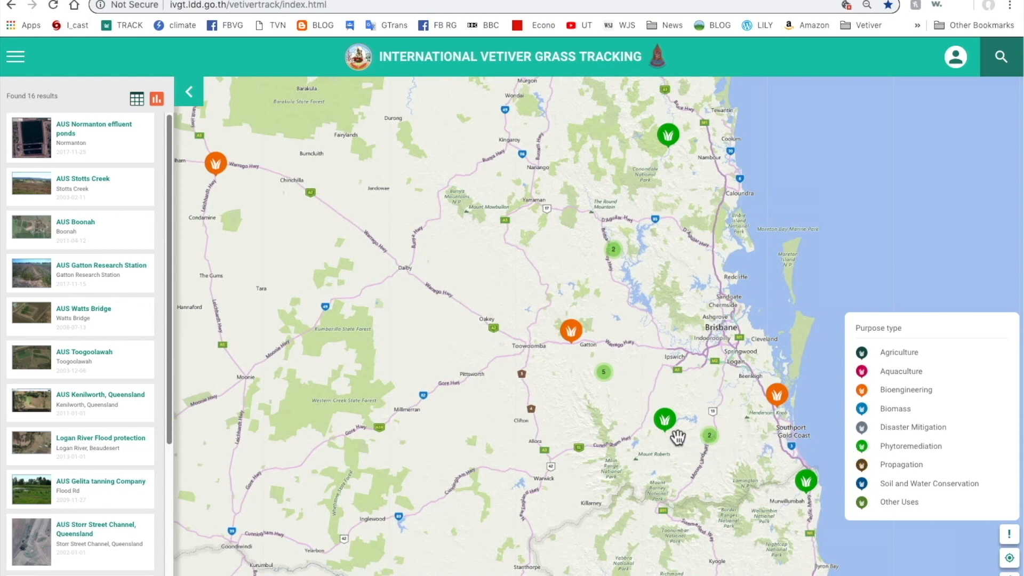
click(608, 378)
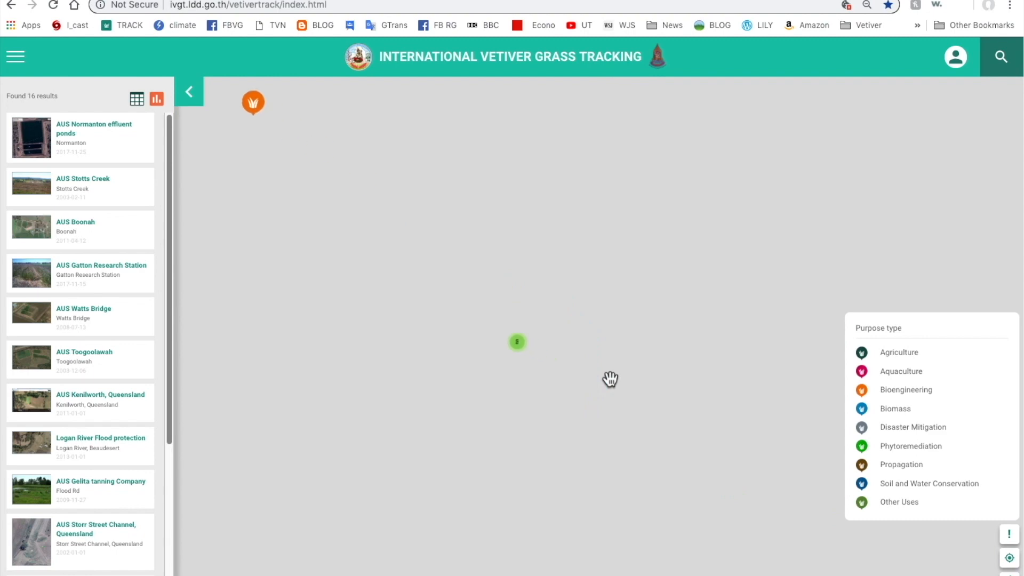
drag(659, 314, 603, 349)
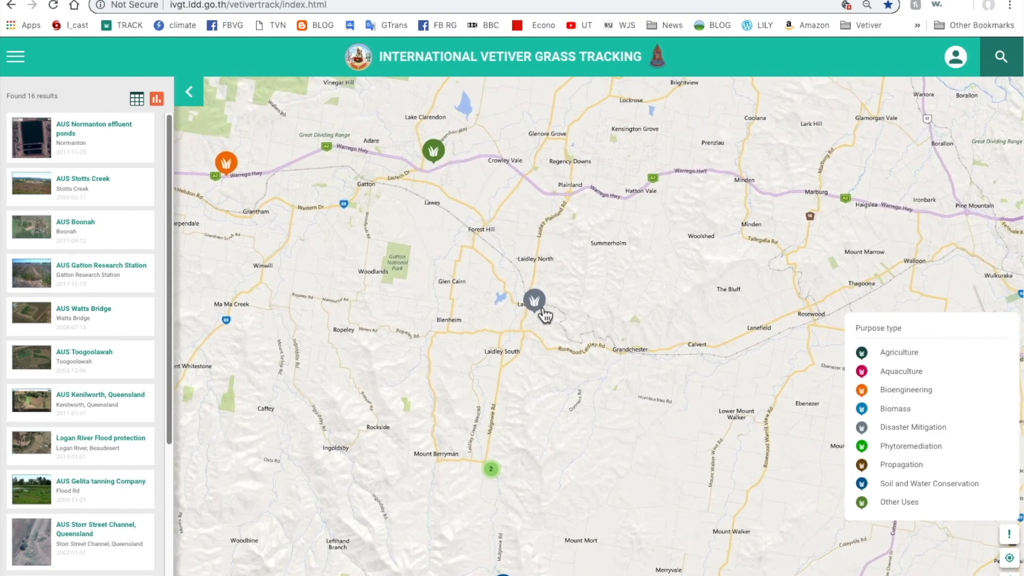
drag(544, 315, 568, 257)
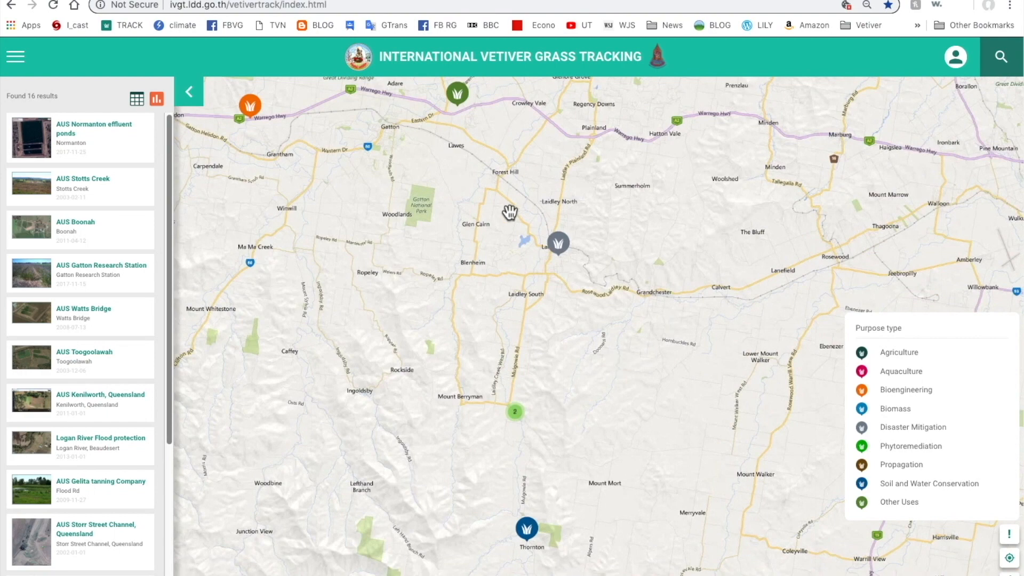
click(561, 248)
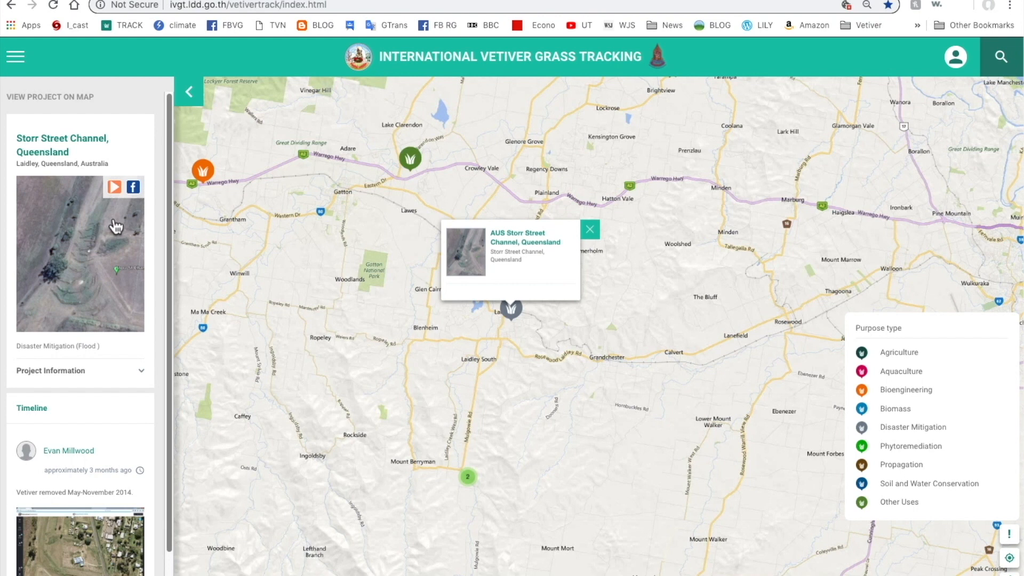
scroll(158, 524, down, 1)
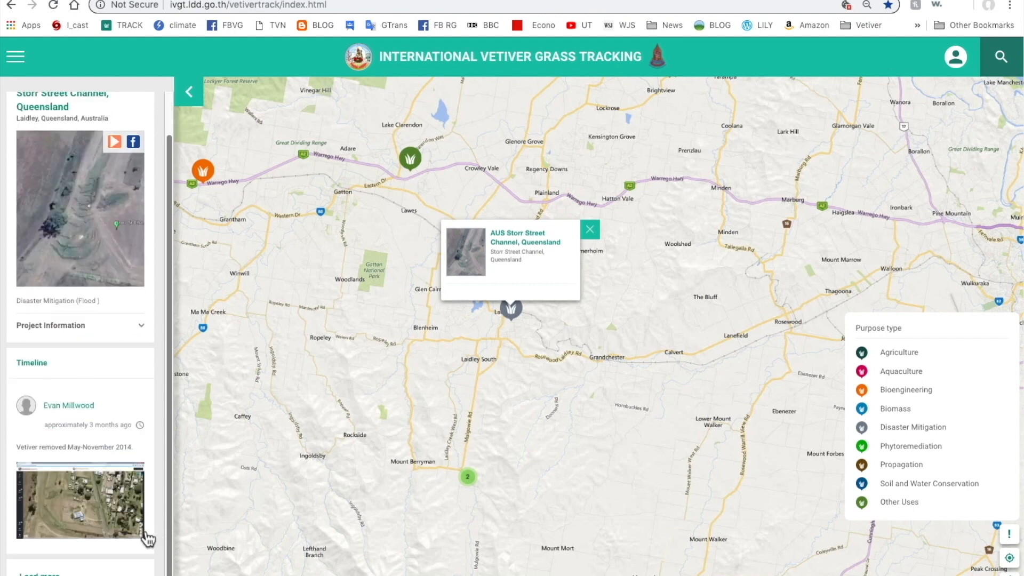
click(86, 514)
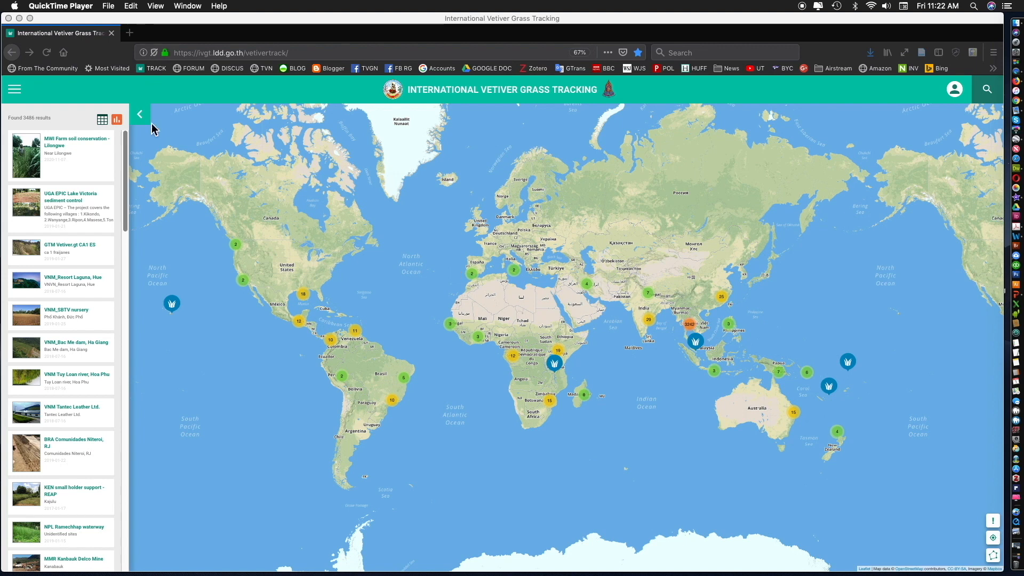
- Open the summary table of all vetiver projects and redraw it for Number of projects
click(101, 112)
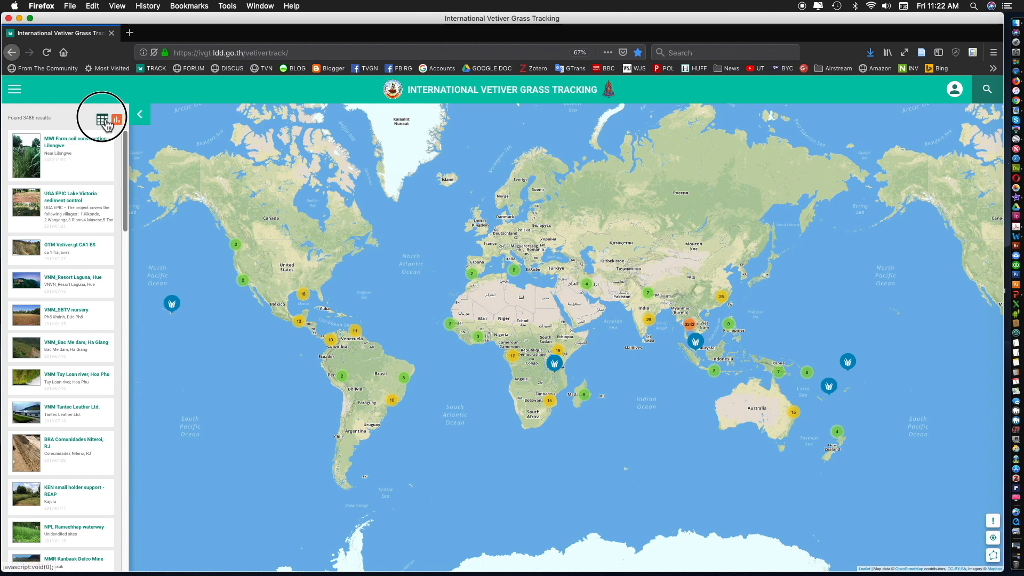
click(103, 121)
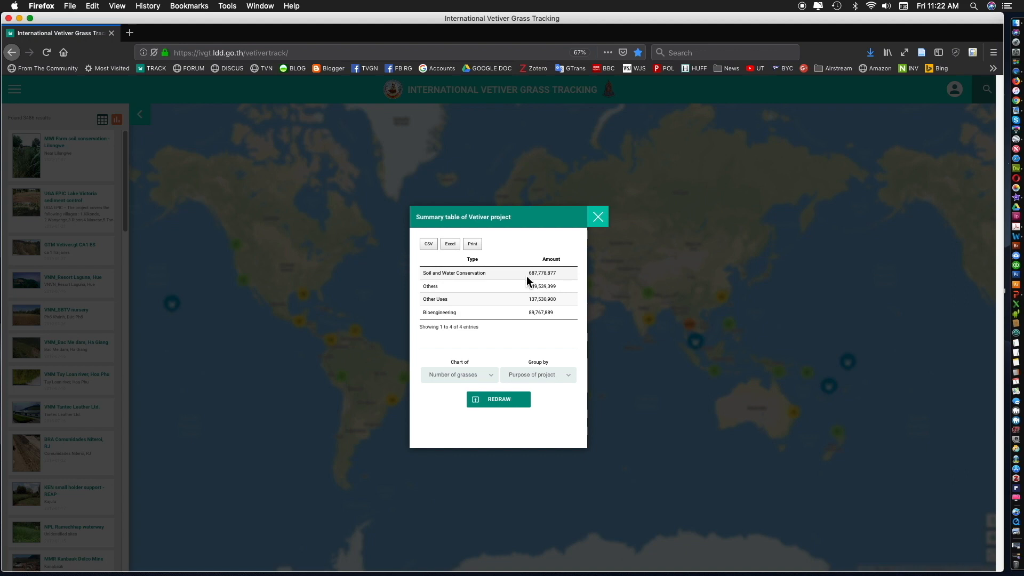
click(494, 378)
click(482, 377)
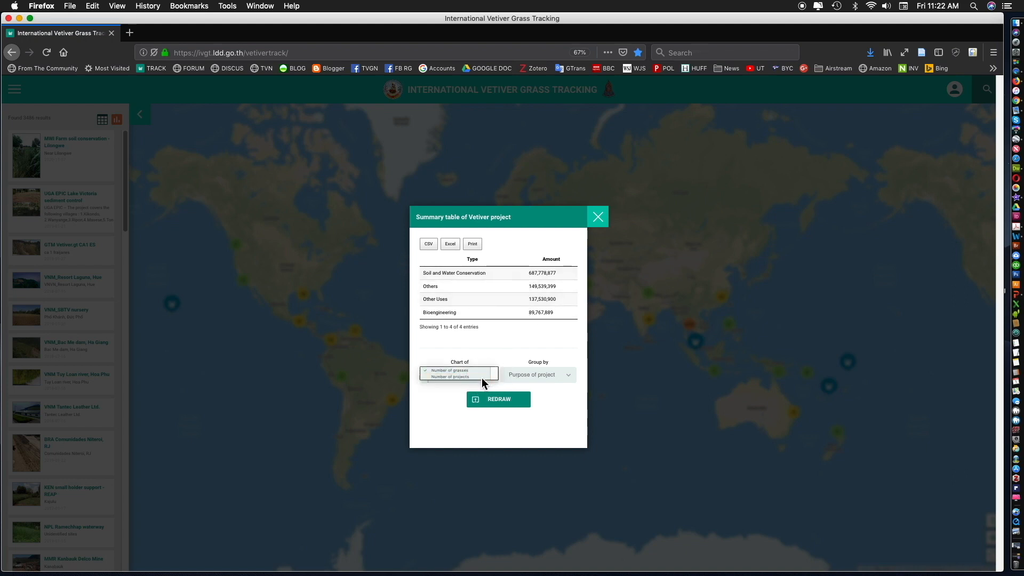
click(504, 404)
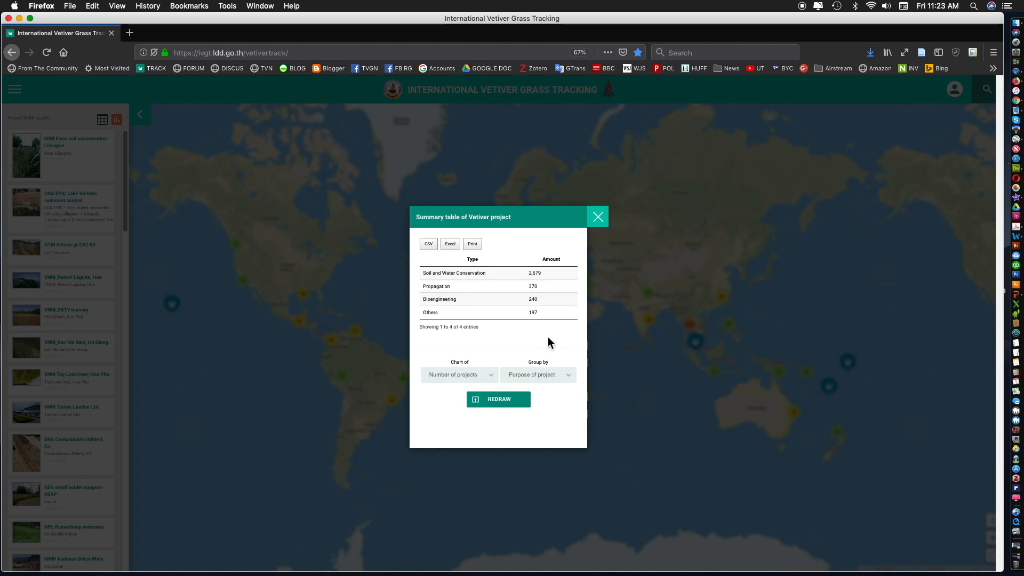
- Group the summary table by Vetiver type and redraw it
click(542, 377)
click(532, 377)
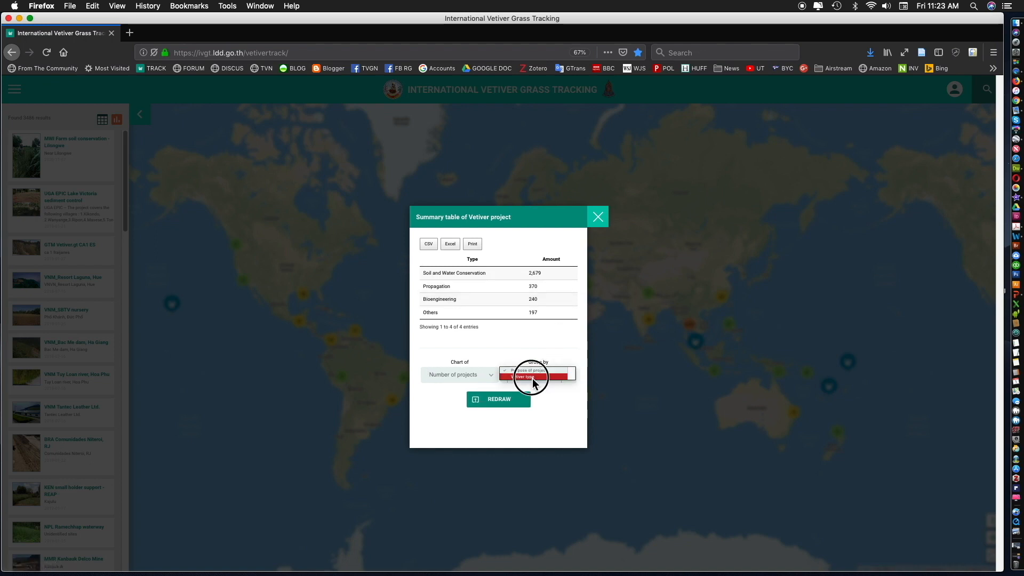
click(506, 404)
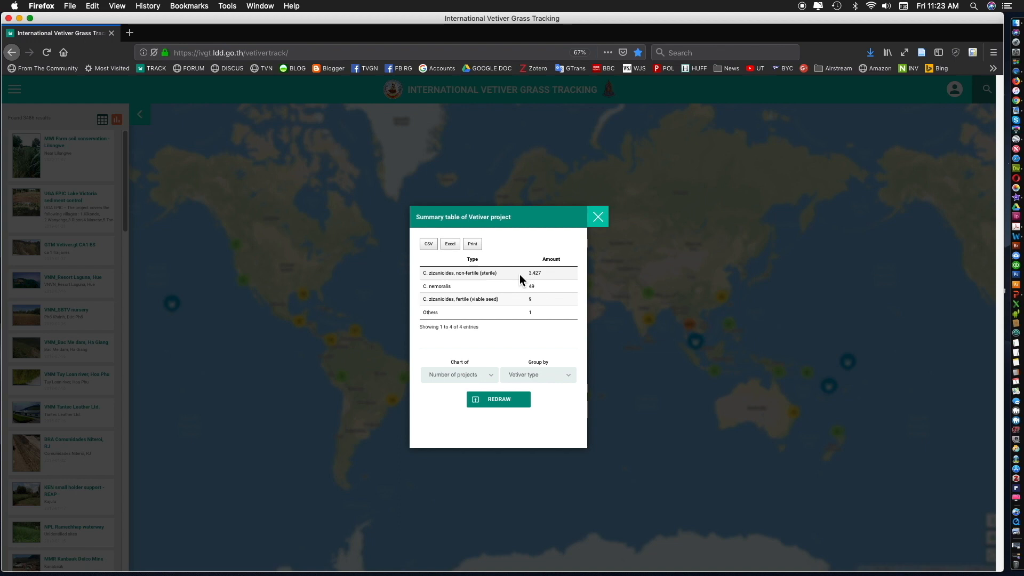
- Change the summary table to Number of grasses and redraw it
click(494, 378)
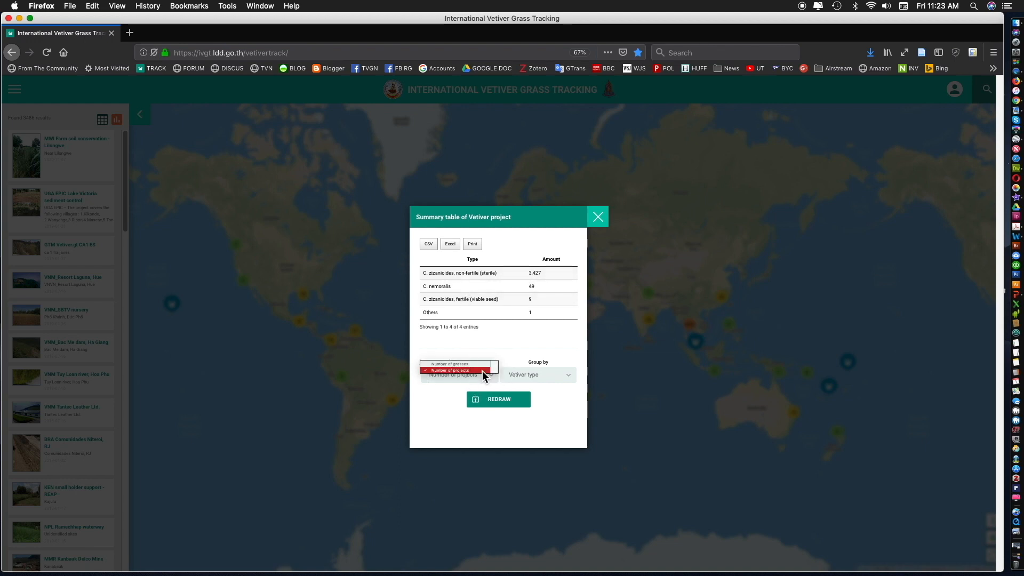
click(476, 365)
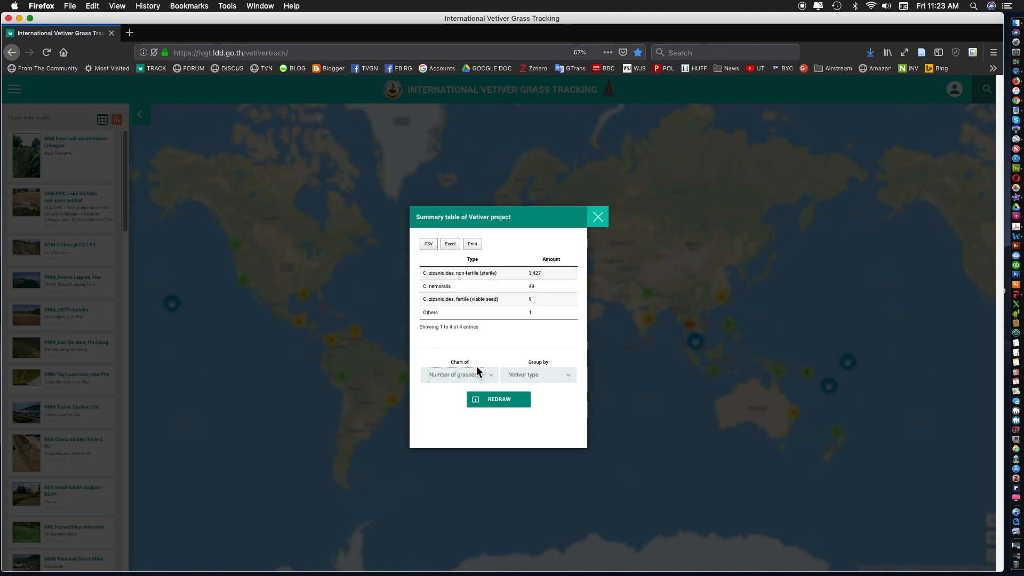
click(499, 402)
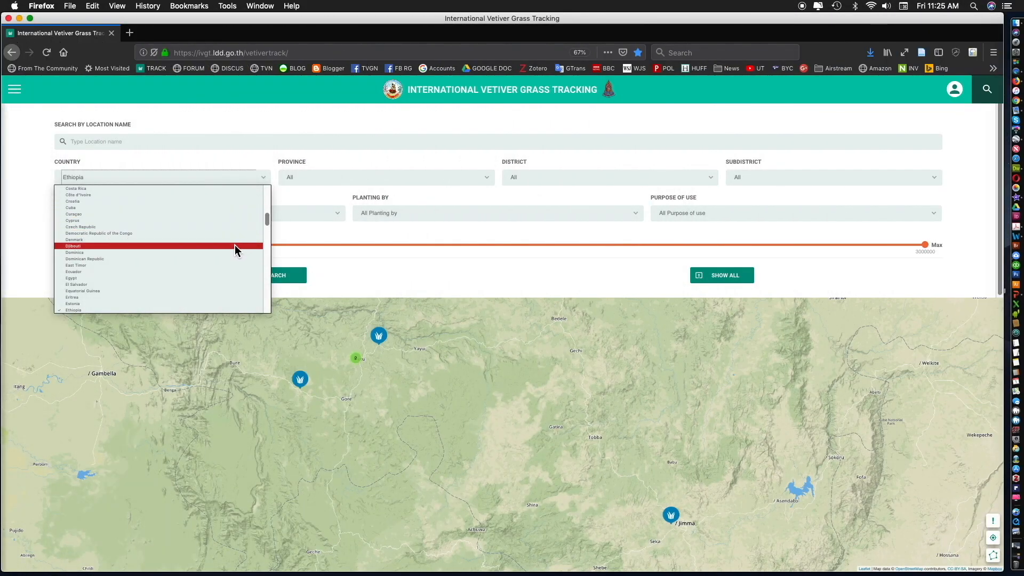
- Change the search country to China and run the project search
drag(268, 215, 267, 208)
click(125, 212)
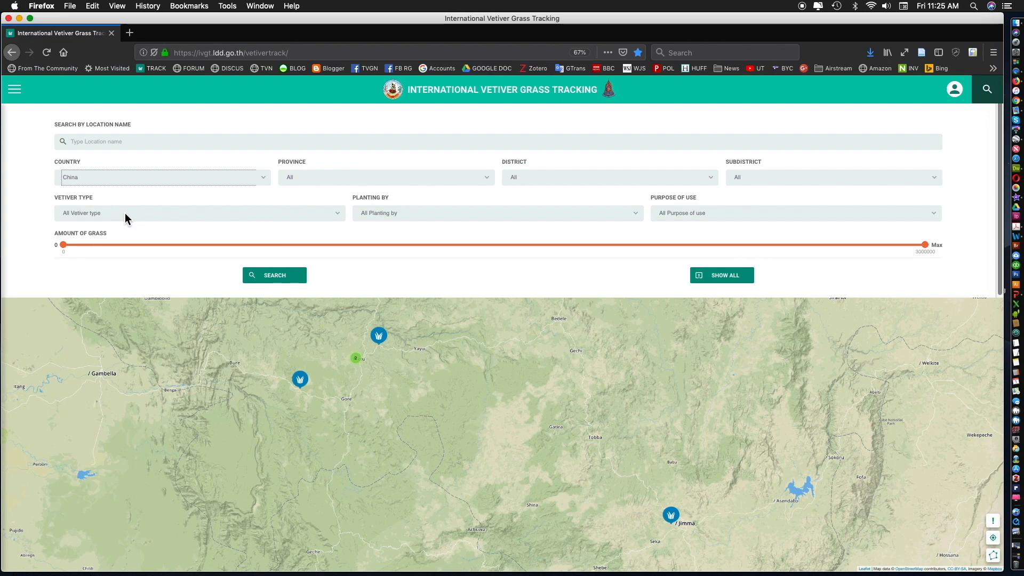
click(271, 278)
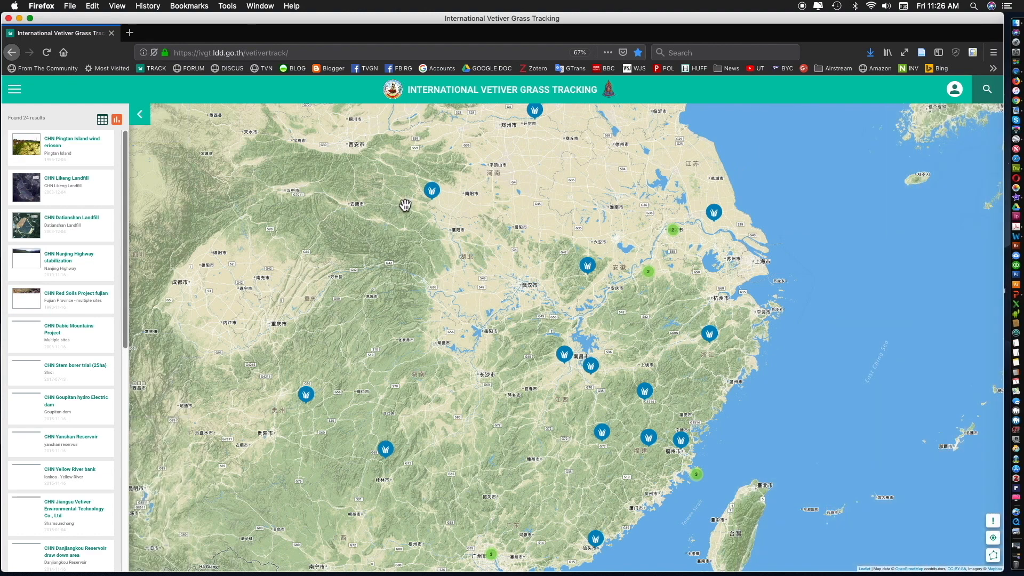
- Reset the page to its default zoom and enlarge the map around the project markers in central and eastern China
key(super+0)
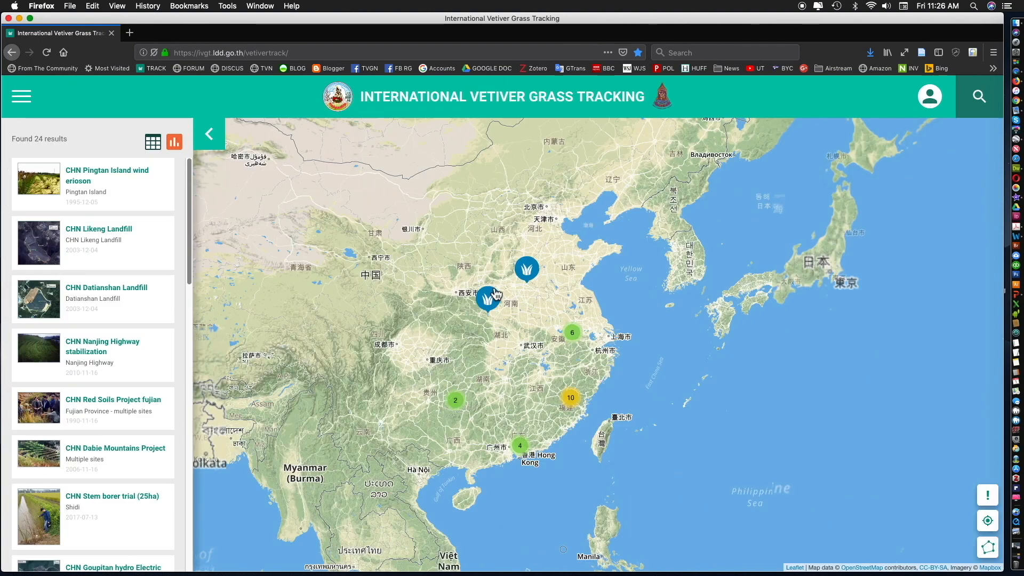
double_click(512, 337)
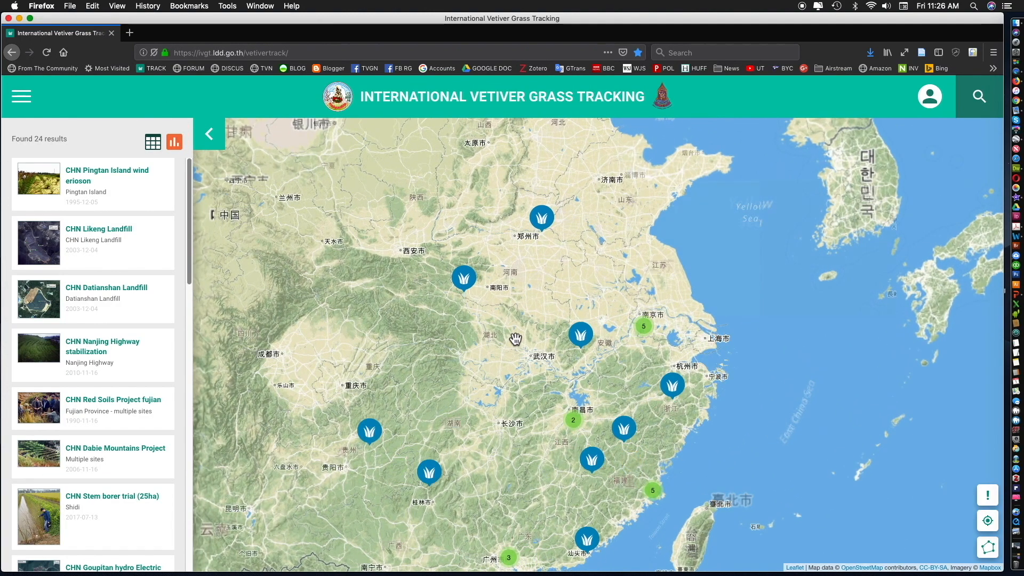
drag(381, 279, 423, 193)
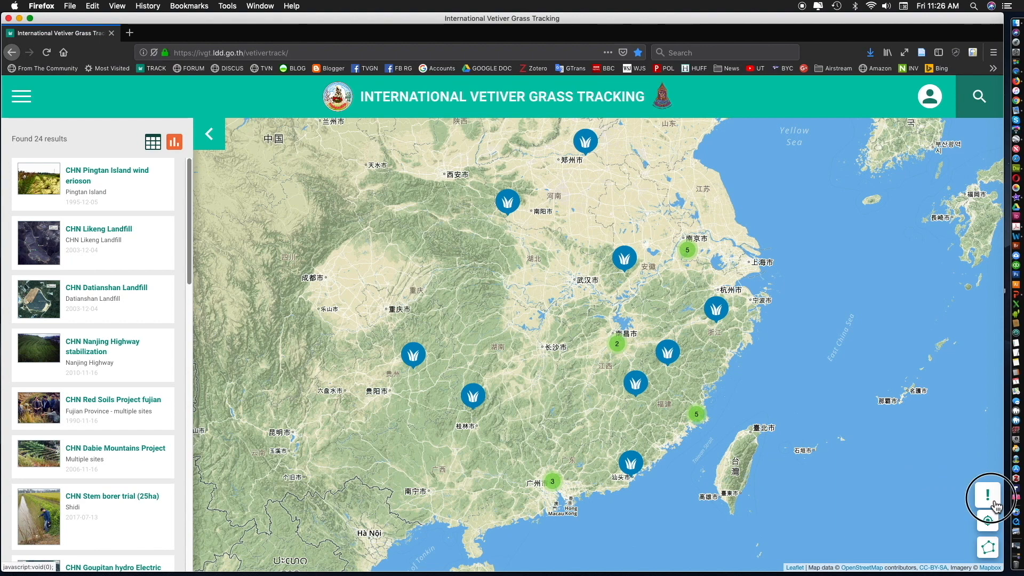
- Show the map legend and display the China project markers by Purpose of Use
click(988, 496)
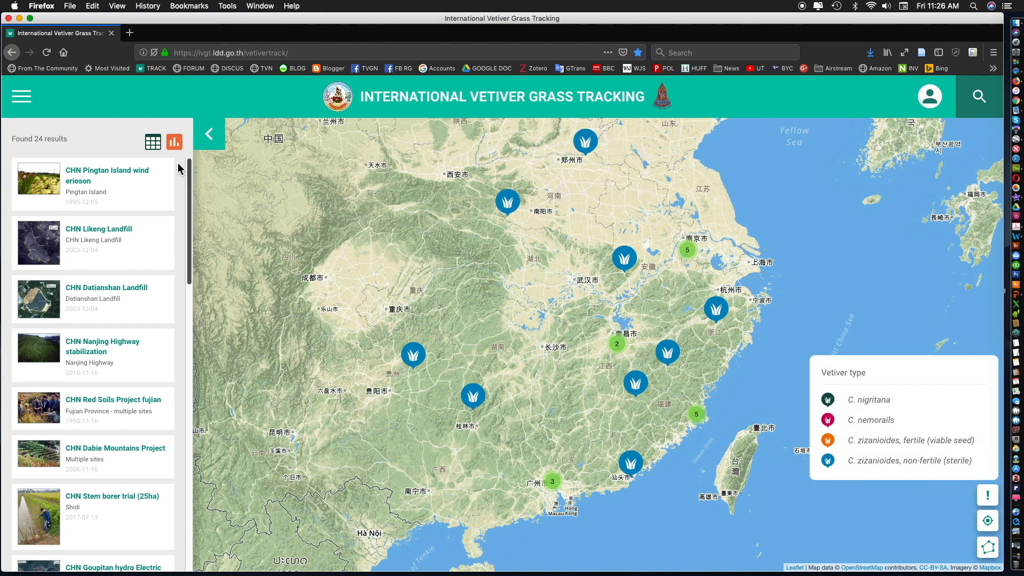
click(23, 101)
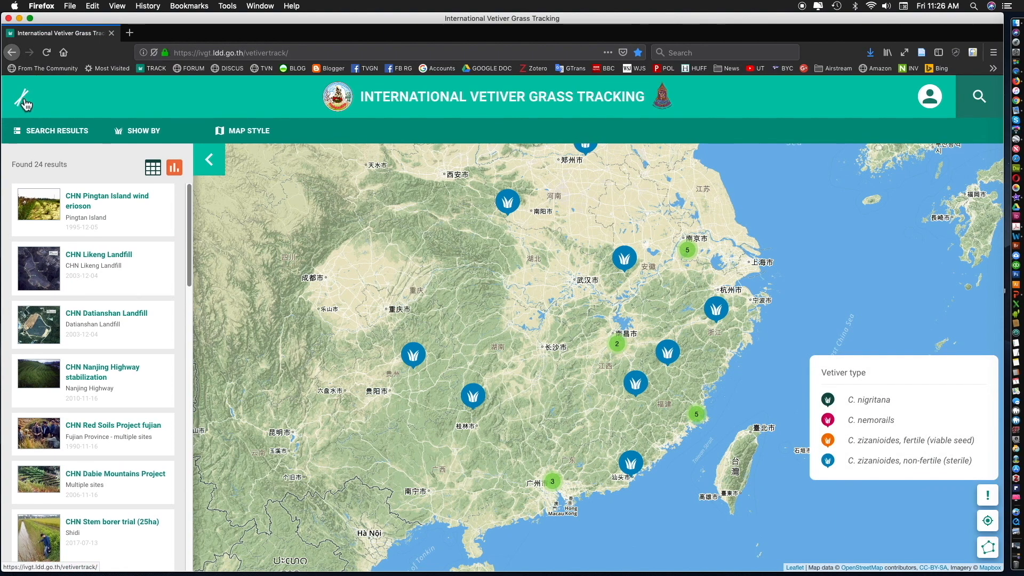
click(133, 130)
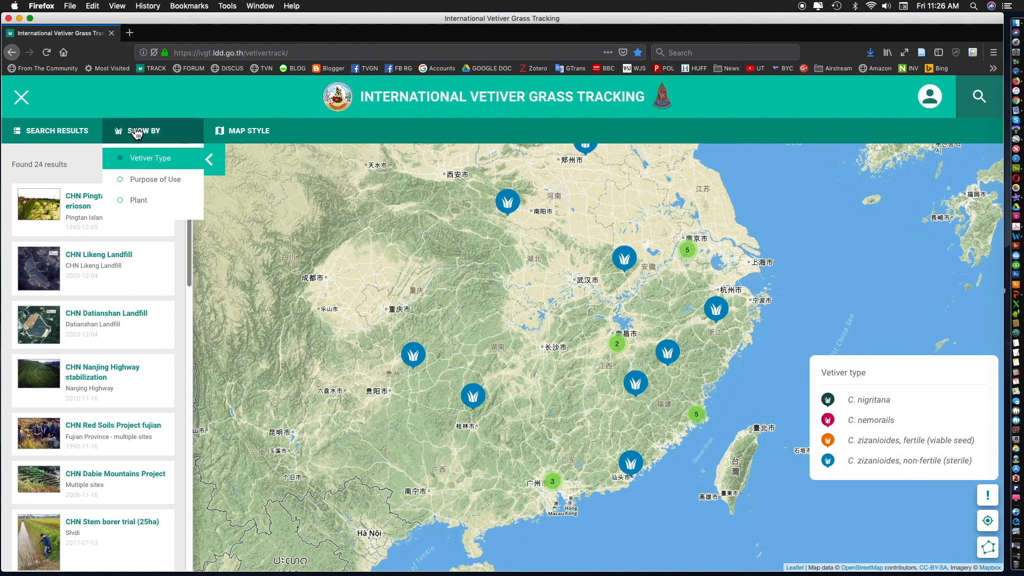
click(157, 180)
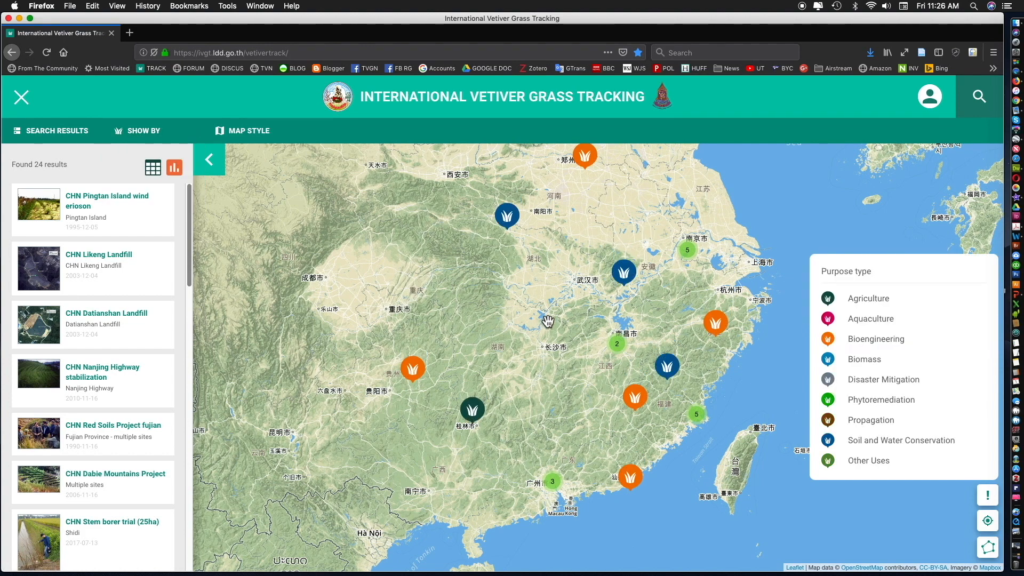
click(154, 168)
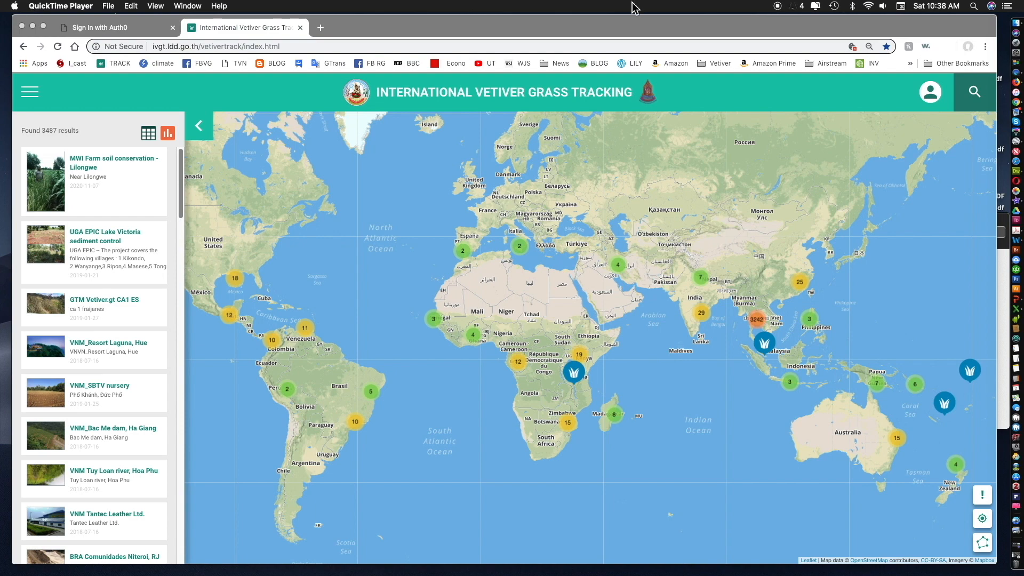
- Sign in to the member area with a Facebook account
click(931, 99)
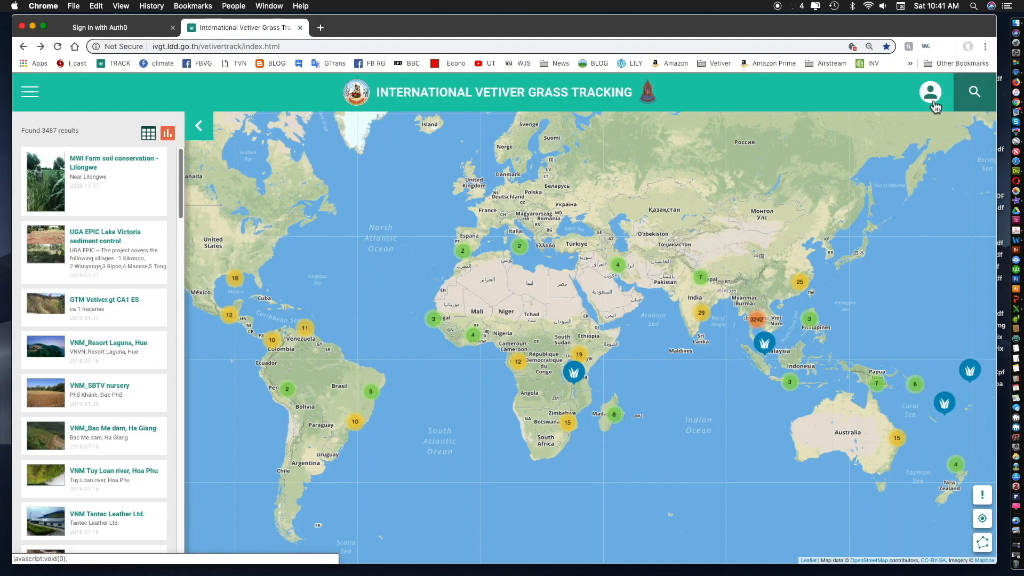
click(932, 102)
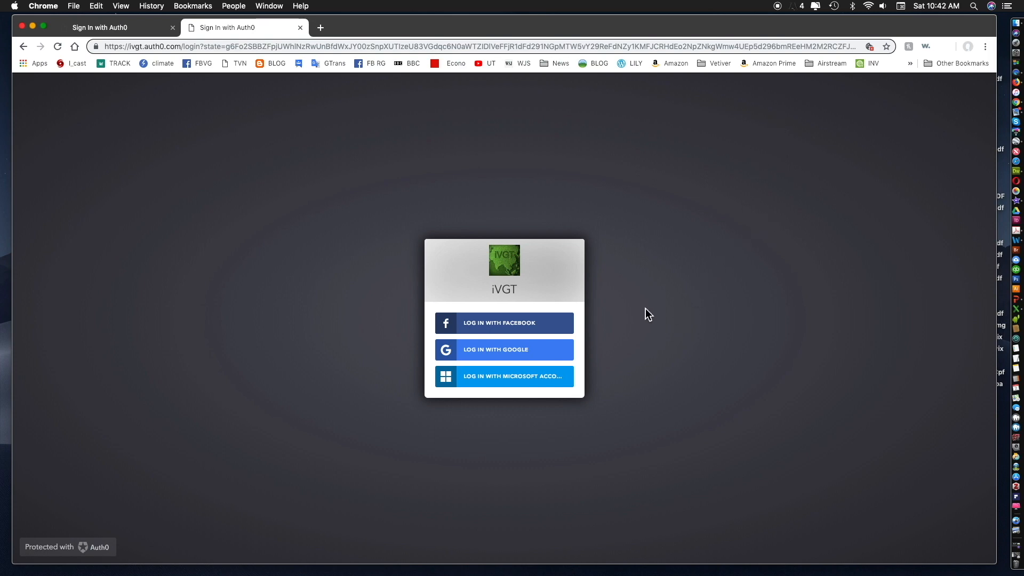
click(513, 332)
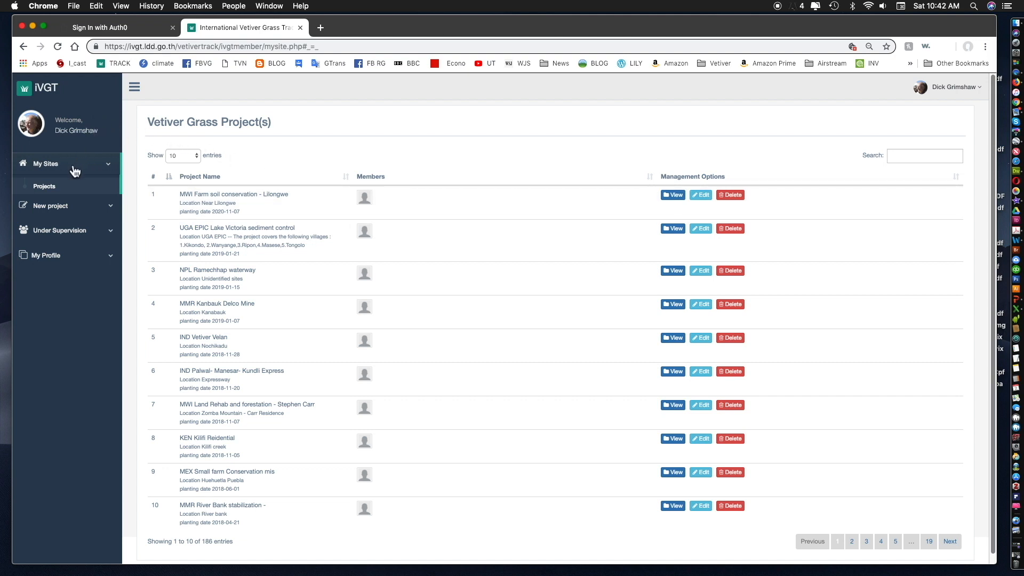
- Look through the My Sites, New project and Under Supervision sections of the member area
click(112, 170)
click(111, 172)
click(115, 211)
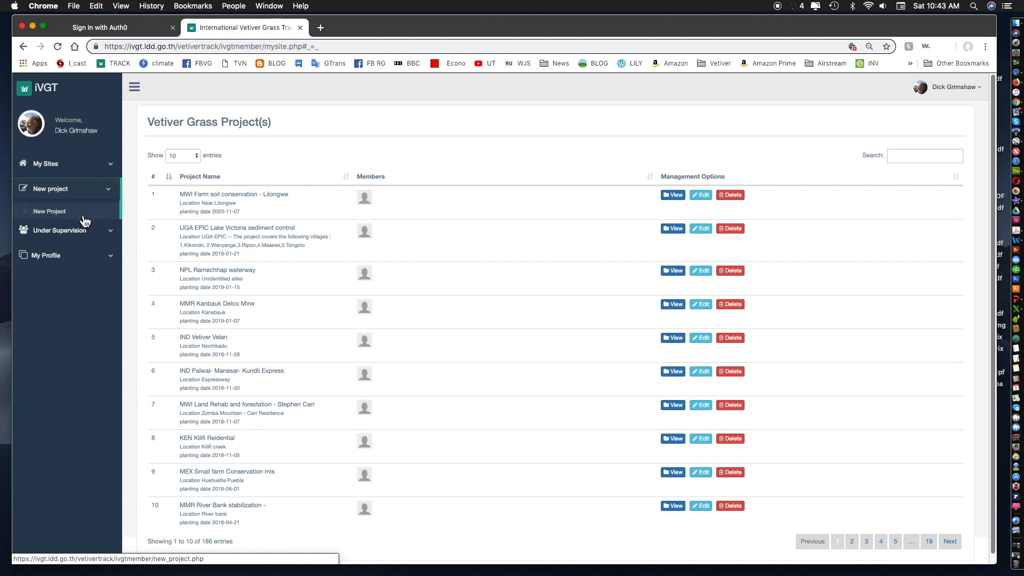
click(112, 230)
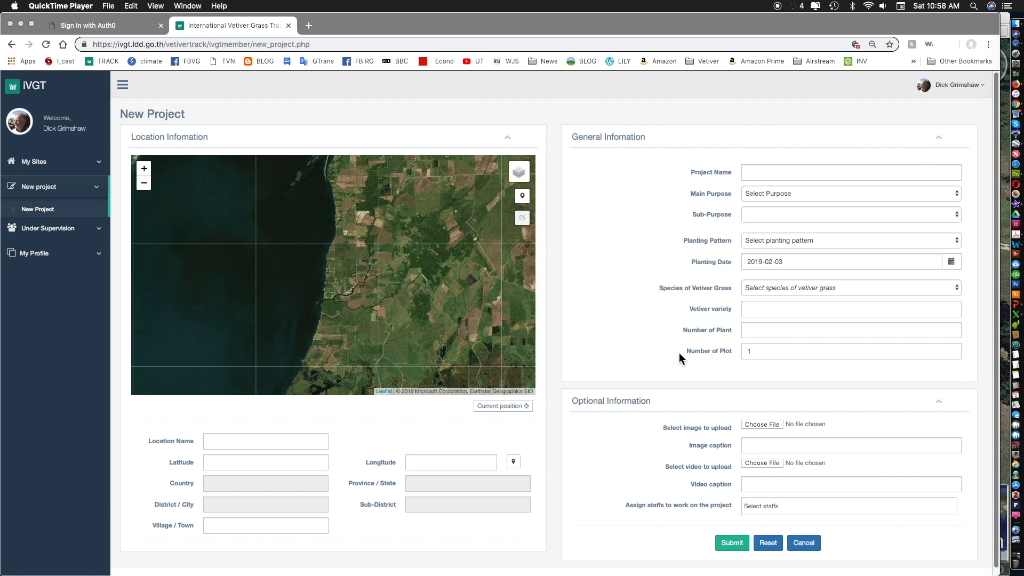
- Review the Main Purpose choices on the New Project form without selecting one
click(957, 200)
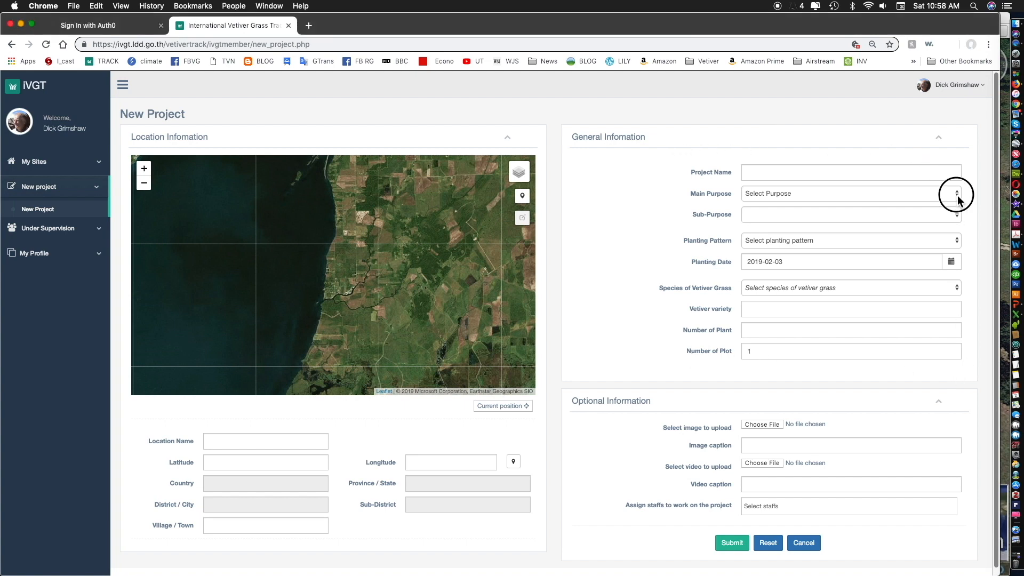
click(957, 198)
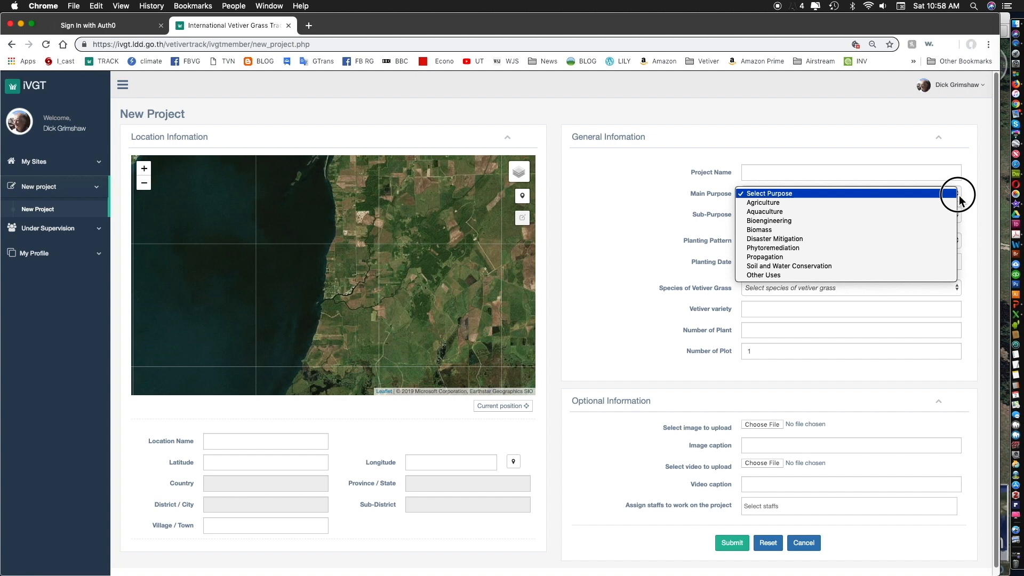
click(952, 183)
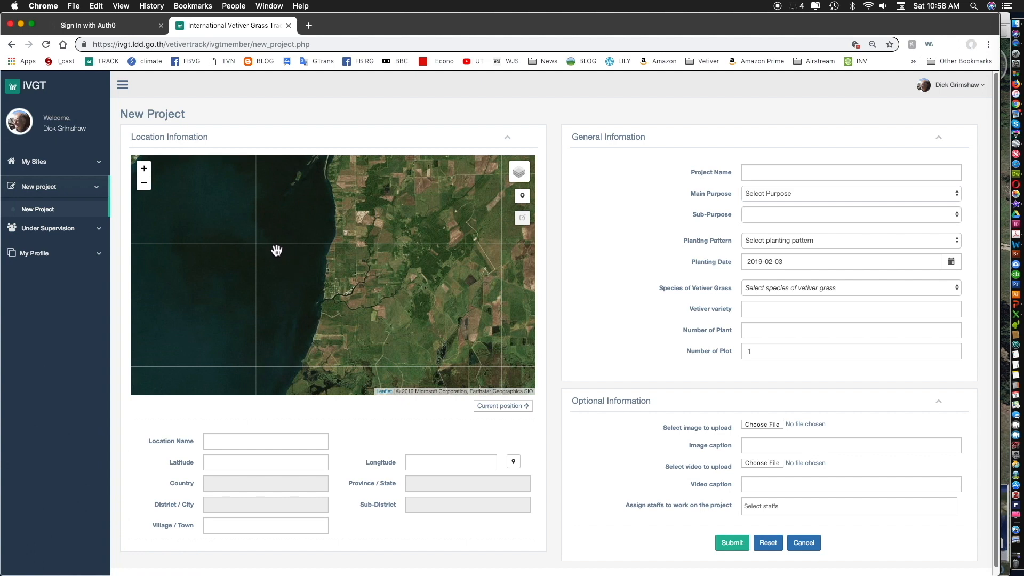
- Switch the New Project location map to the Streets style at a scale covering the United States
click(145, 184)
click(145, 183)
click(145, 184)
click(145, 184)
click(145, 184)
click(145, 184)
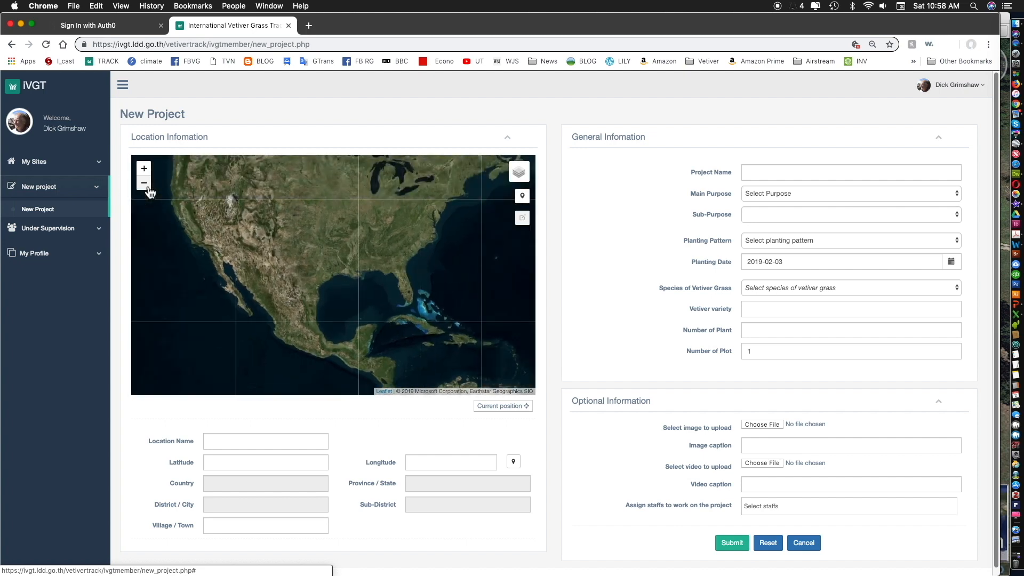
mouse_move(516, 178)
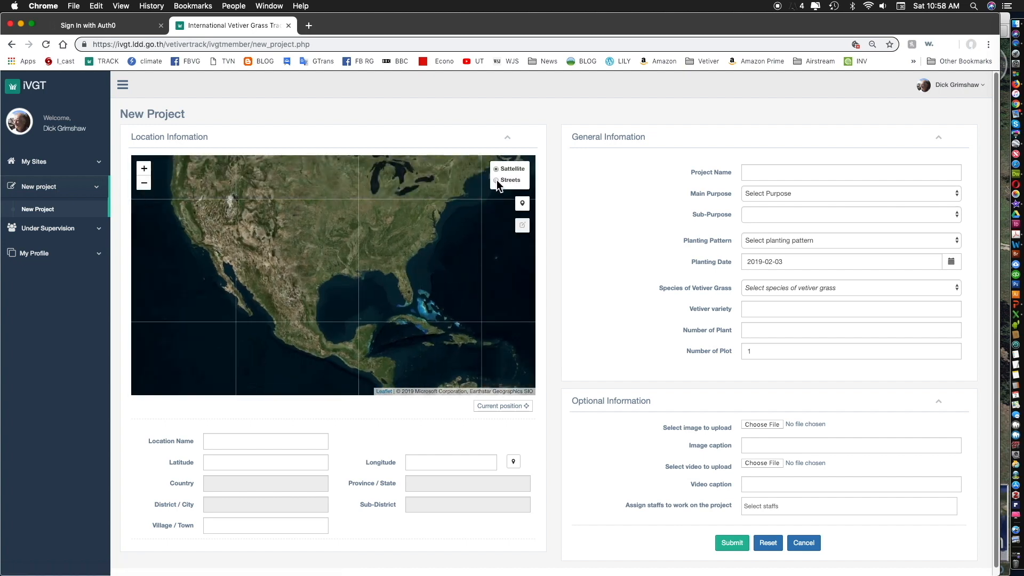
click(516, 181)
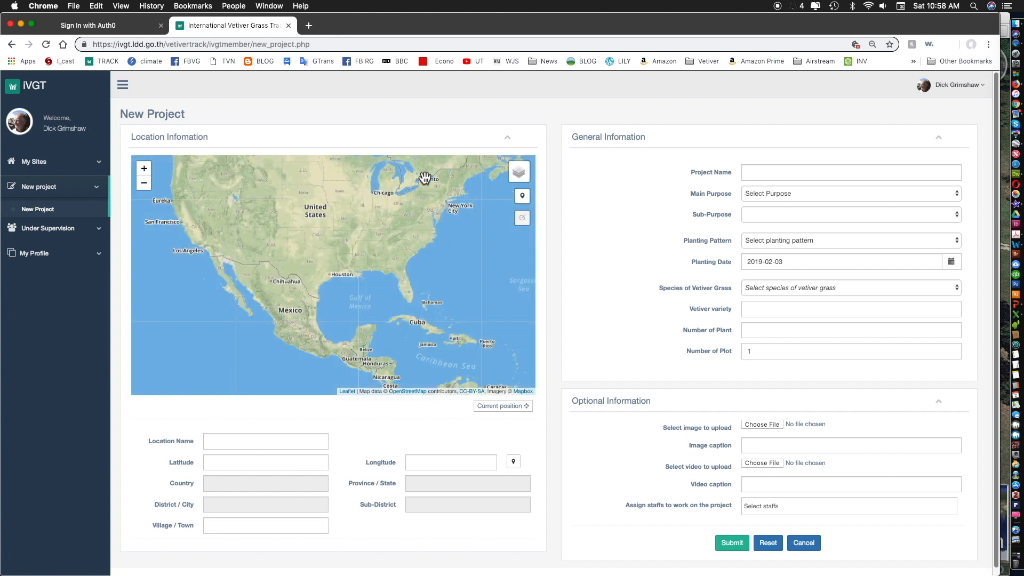
- Locate the bay coast south of Anahuac, east of Houston, and switch the location map back to Satellite
right_click(149, 175)
key(Escape)
click(145, 170)
click(145, 169)
click(145, 170)
click(144, 170)
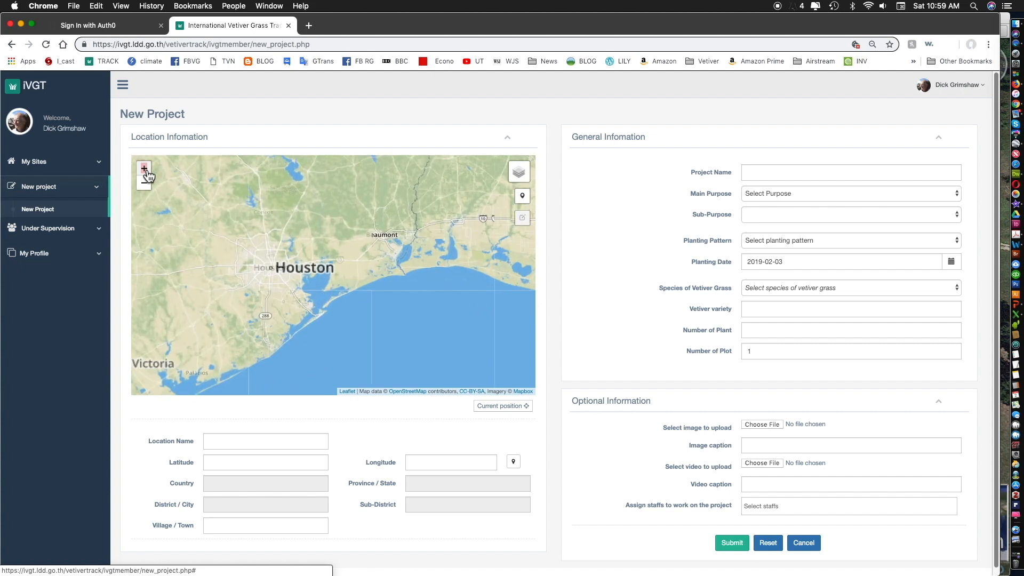
click(144, 169)
click(145, 169)
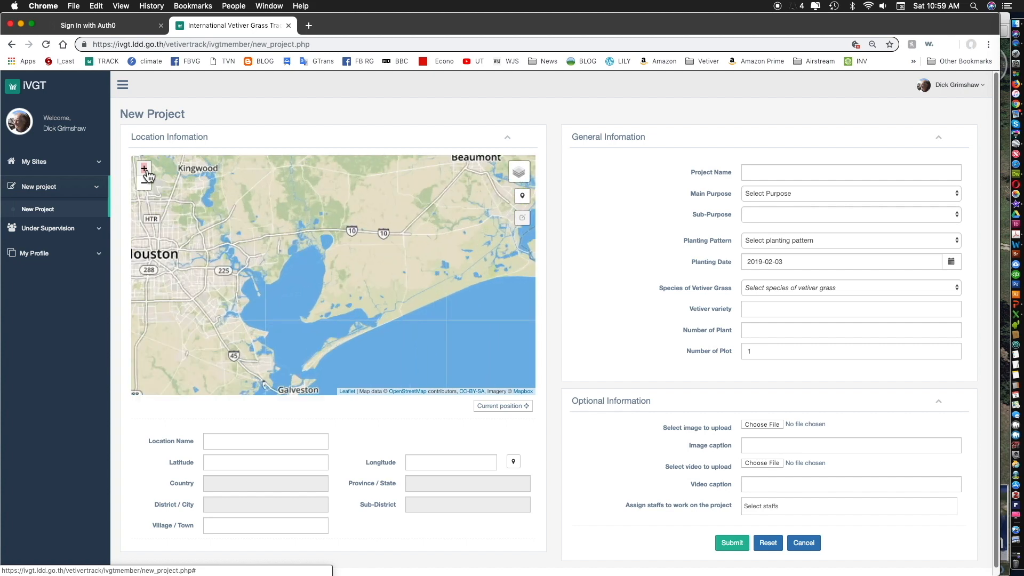
click(145, 169)
drag(350, 237, 413, 245)
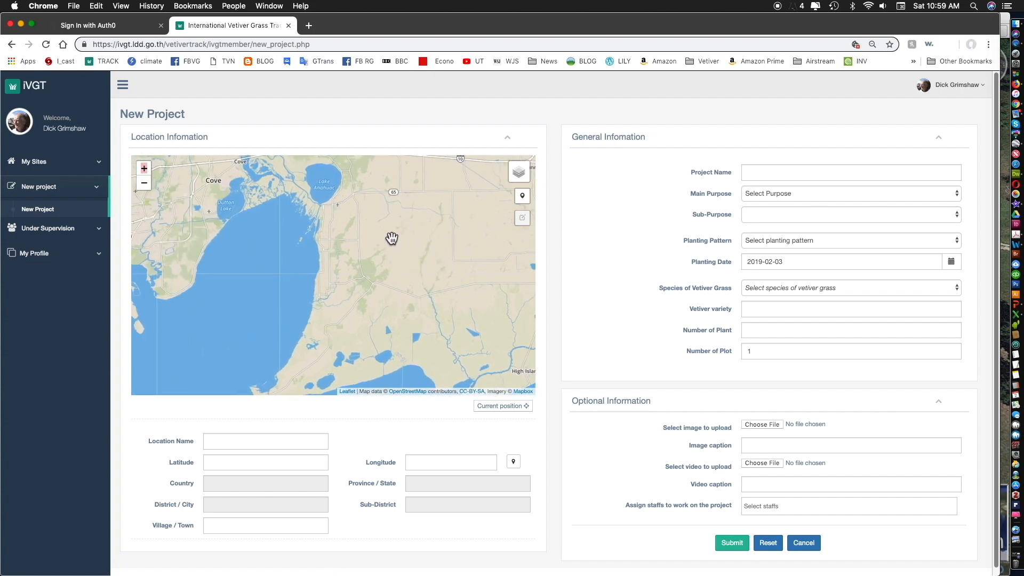
drag(352, 285, 352, 305)
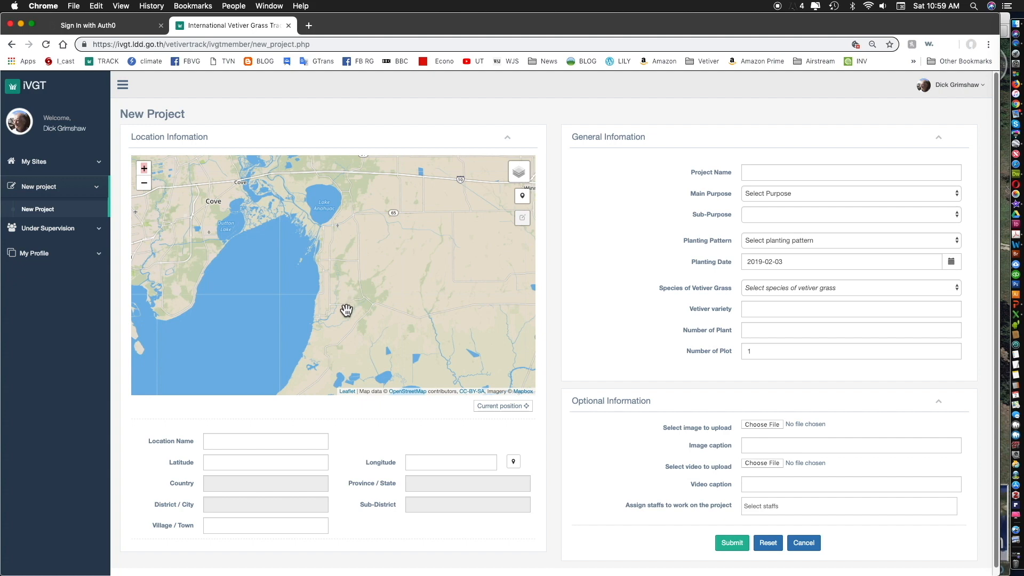
scroll(343, 290, up, 1)
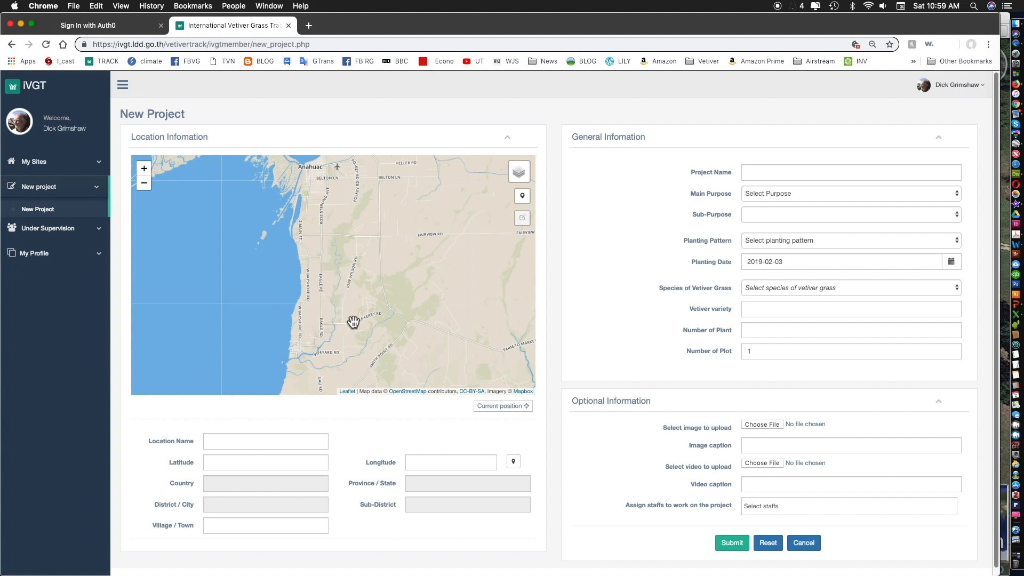
mouse_move(523, 171)
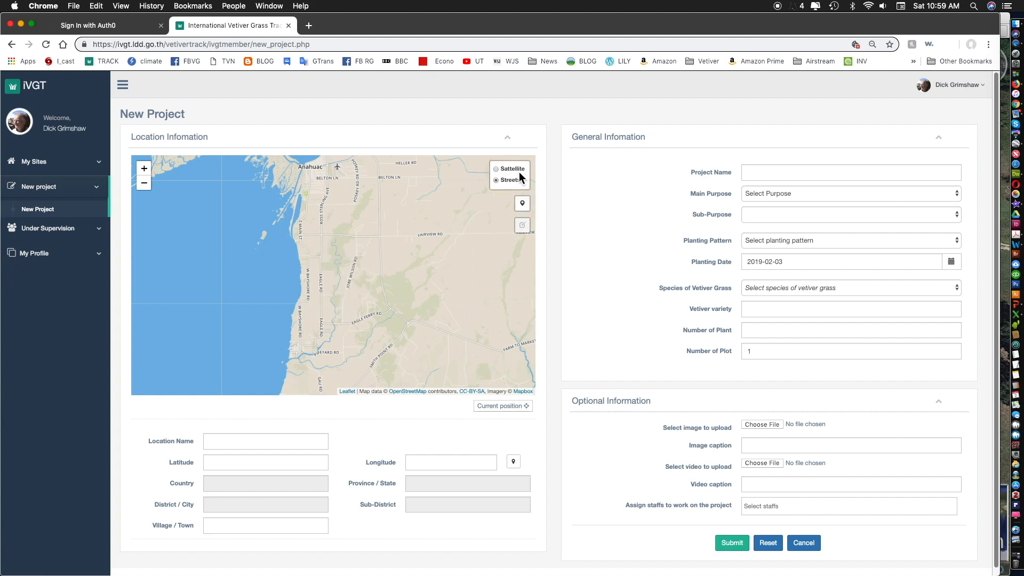
click(503, 168)
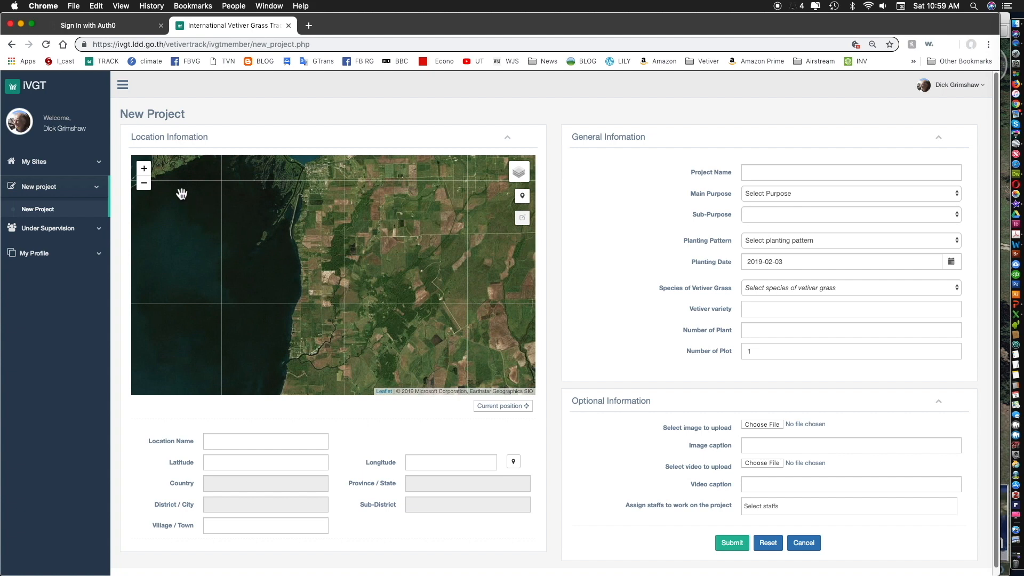
- Find the property with the dark rectangular field beside the north-south road, and inspect the land between it and the shoreline
click(149, 173)
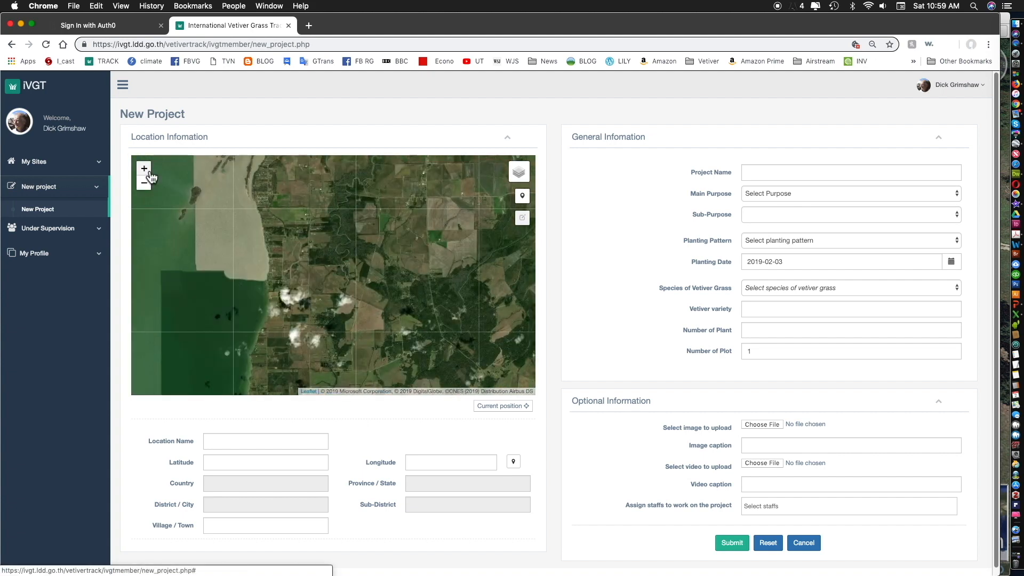
click(150, 174)
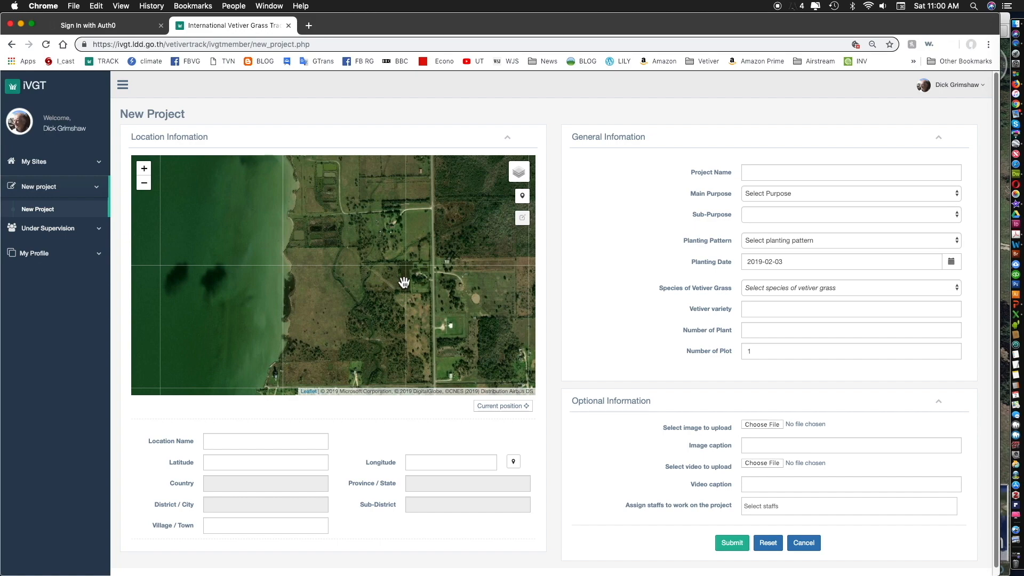
scroll(405, 283, up, 1)
drag(418, 286, 320, 273)
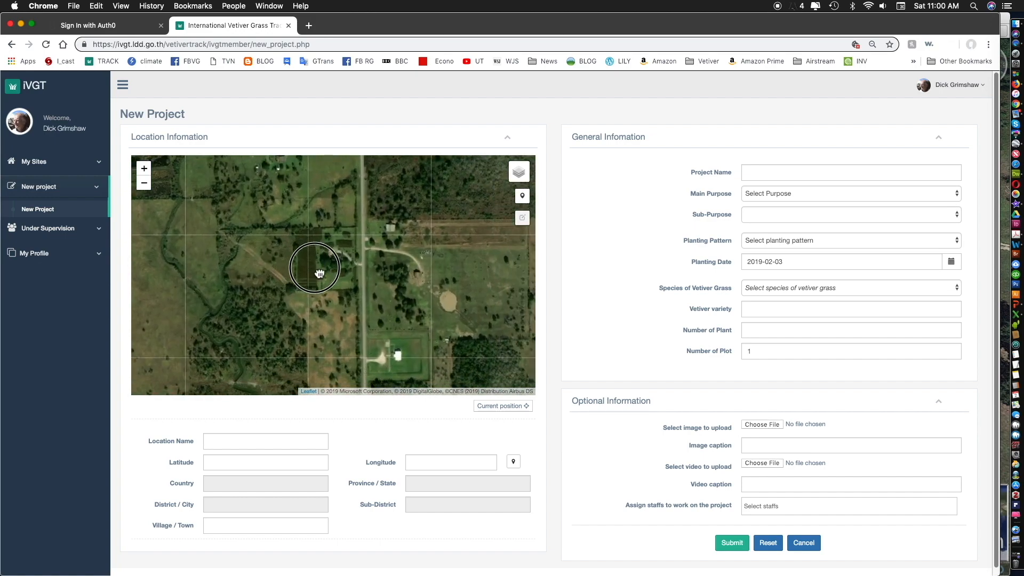
scroll(326, 271, up, 1)
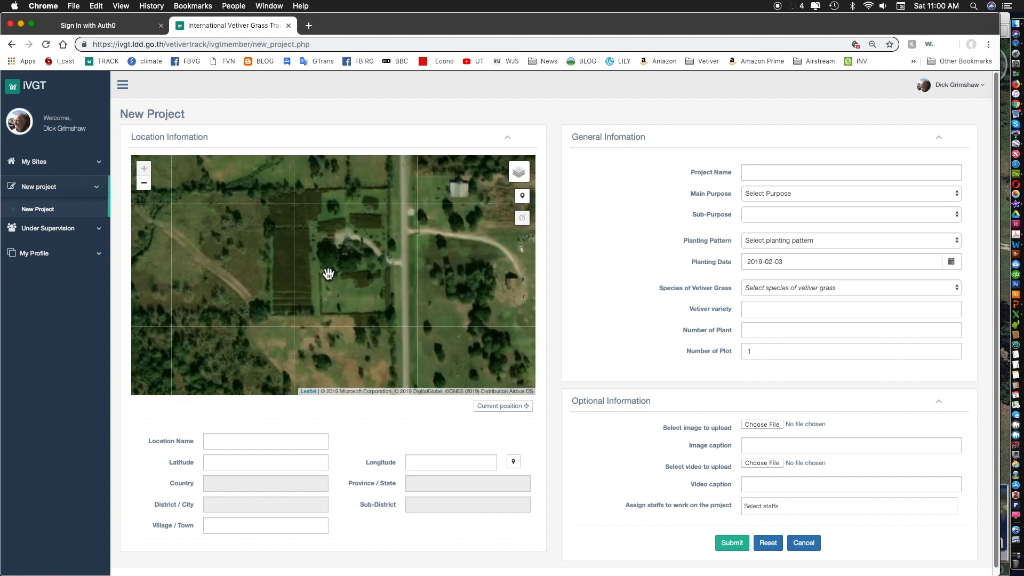
drag(339, 276, 335, 308)
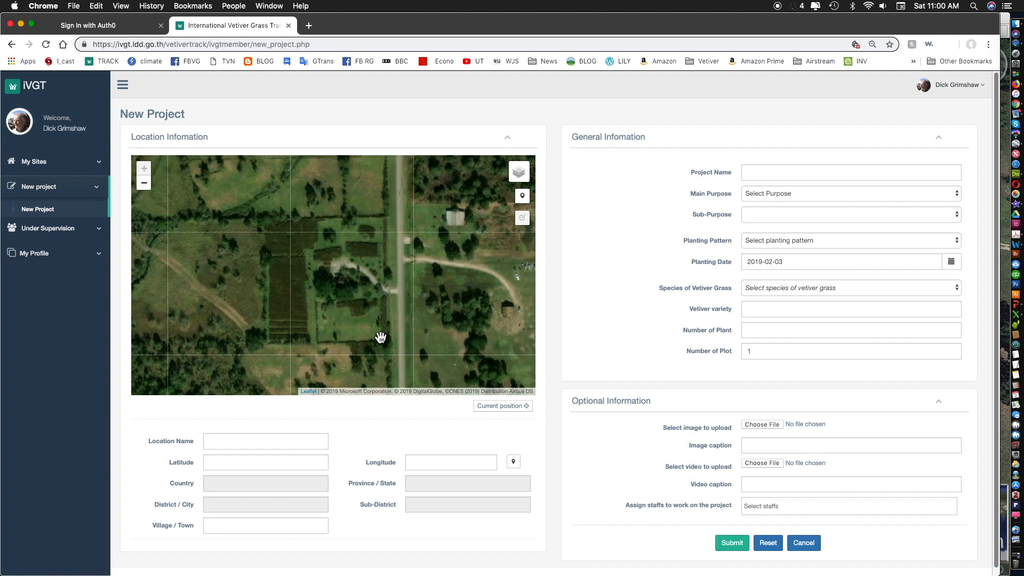
drag(343, 315, 580, 279)
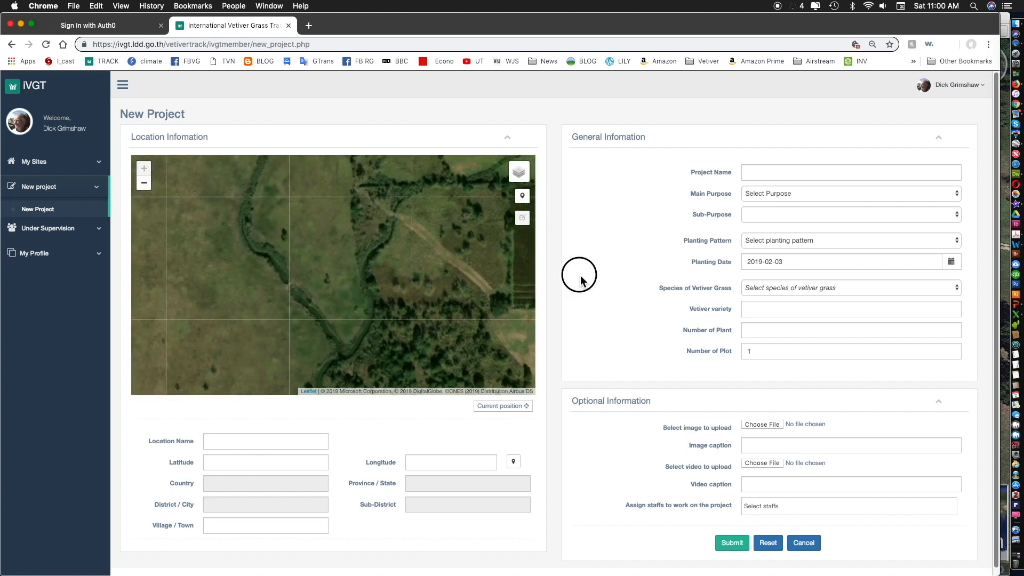
drag(283, 283, 531, 232)
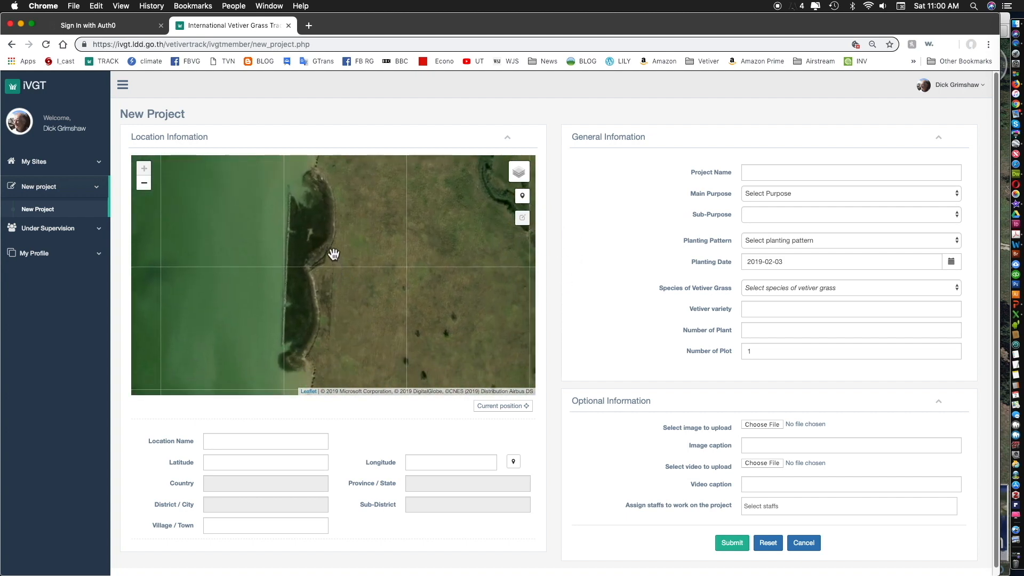
drag(463, 302, 194, 354)
drag(523, 237, 349, 261)
right_click(349, 261)
click(318, 277)
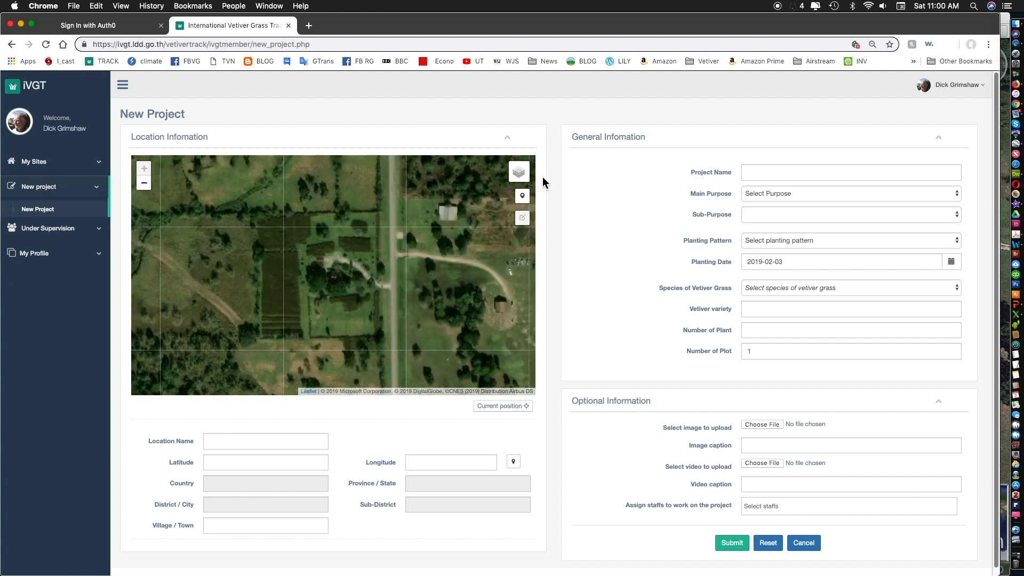
- Place a location marker at the house west of the road, and move it onto the dark rectangular field
click(528, 202)
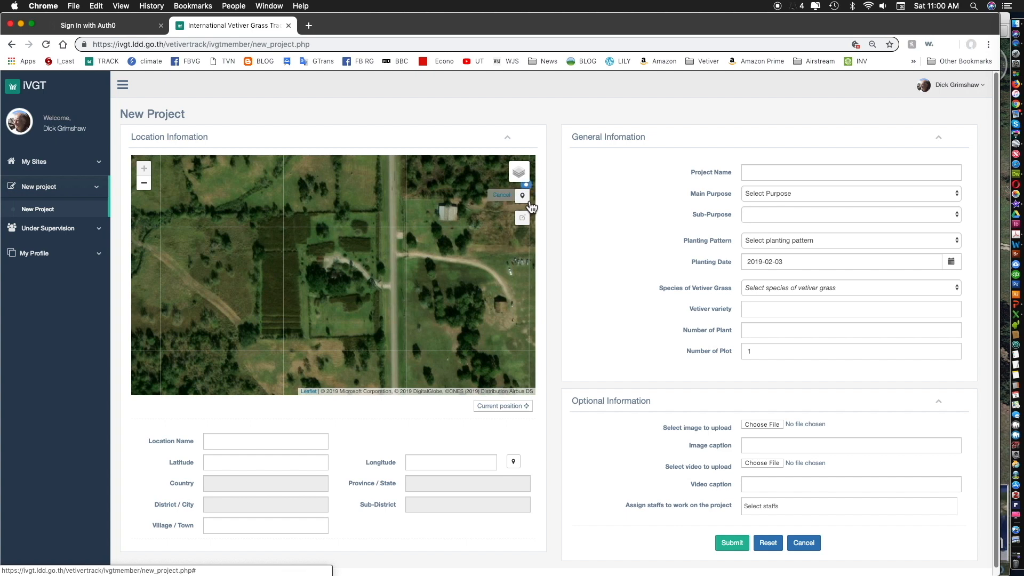
click(340, 282)
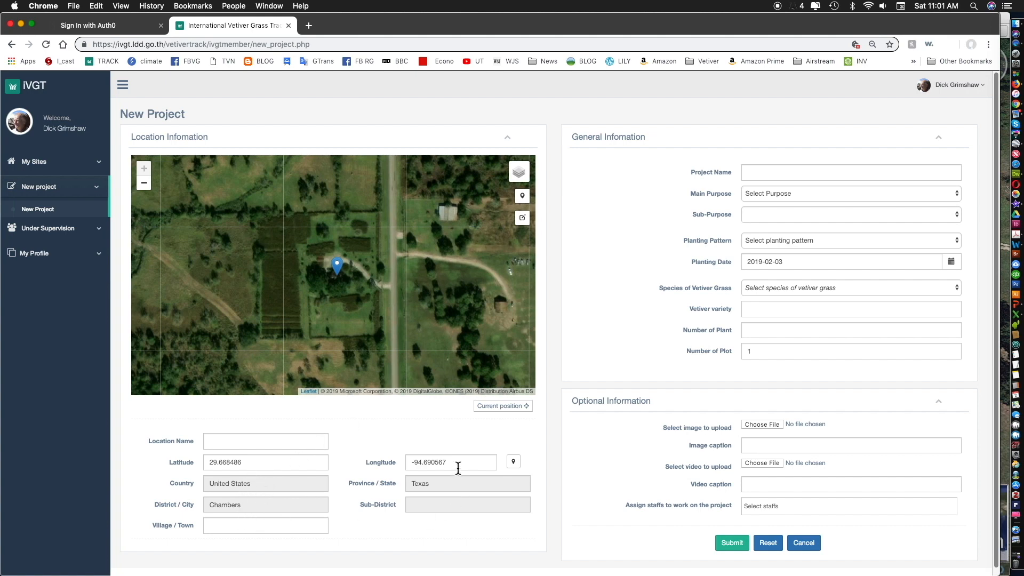
click(522, 218)
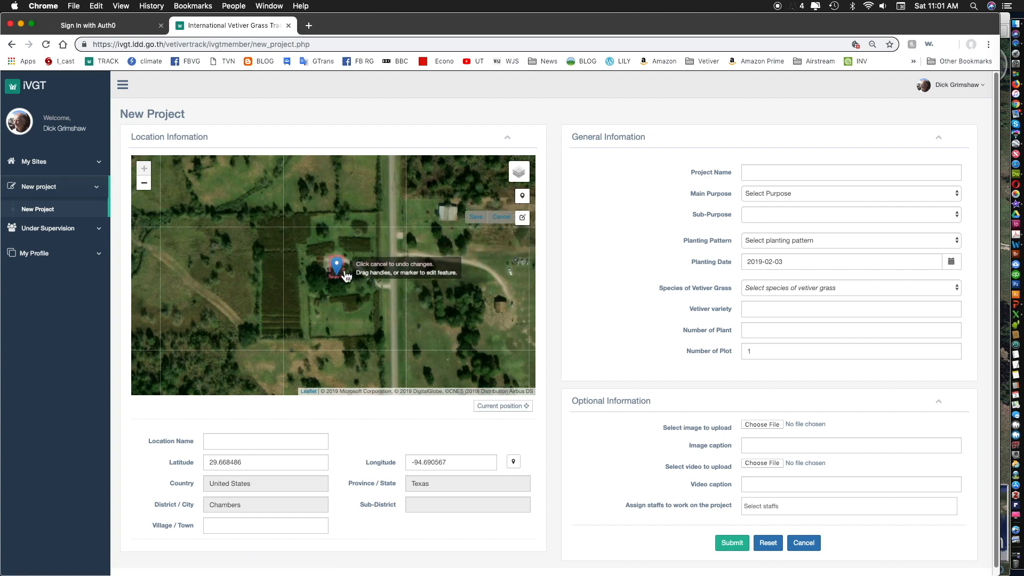
mouse_move(345, 275)
mouse_down()
mouse_move(351, 291)
mouse_move(319, 304)
mouse_move(293, 296)
mouse_move(290, 281)
mouse_up()
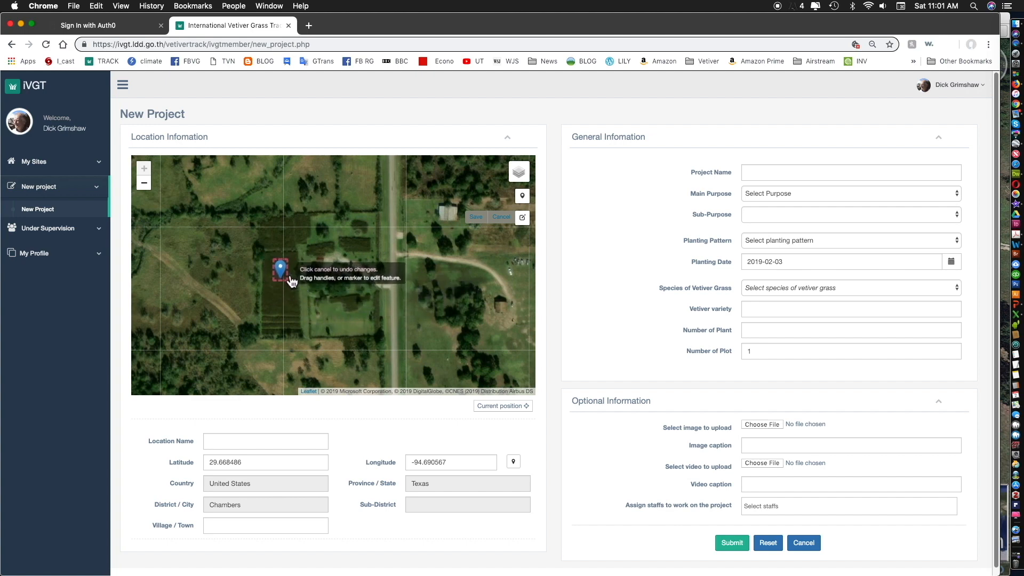
click(481, 223)
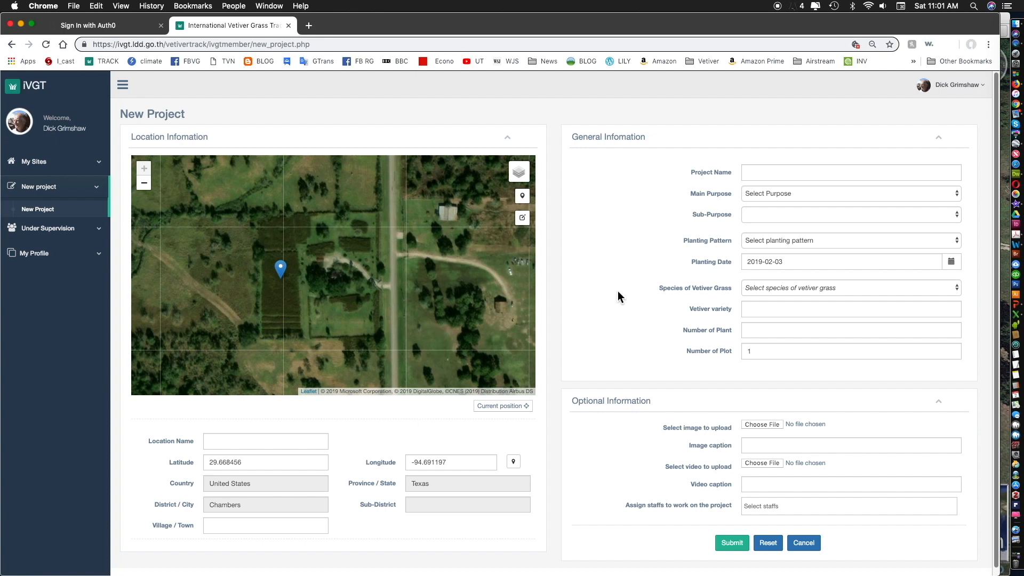
- Switch to Google Earth Pro and compare the Mosquito Farm's historical imagery for 1/2018, 3/2010 and 11/2011, returning to 1/2018
click(1005, 281)
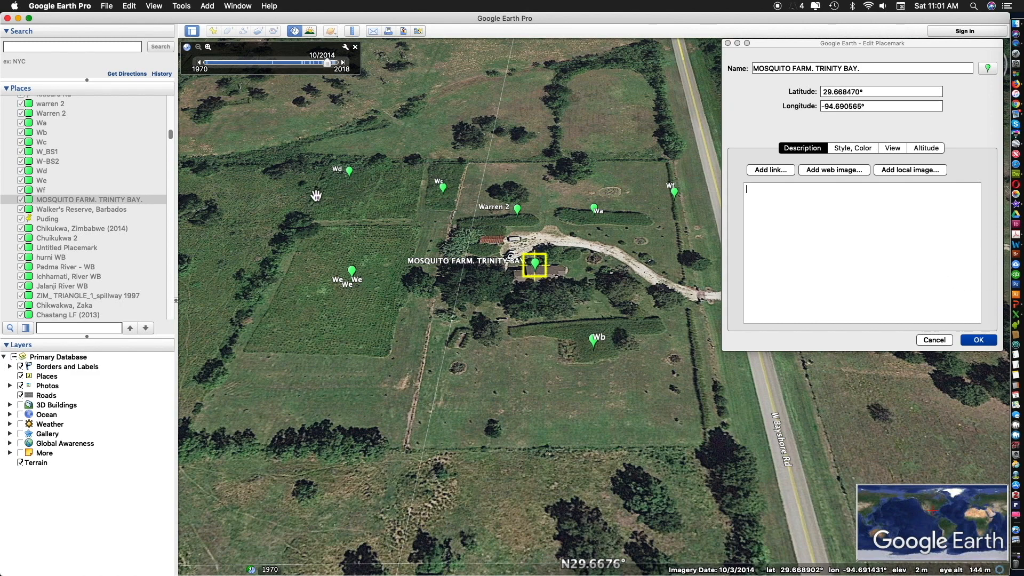
click(329, 64)
drag(330, 64, 341, 70)
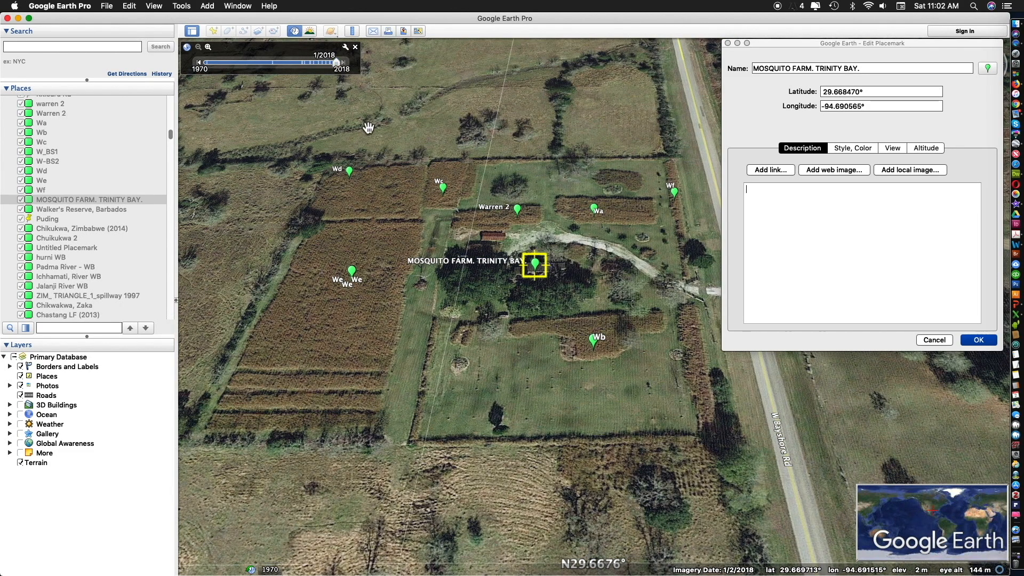
mouse_move(334, 61)
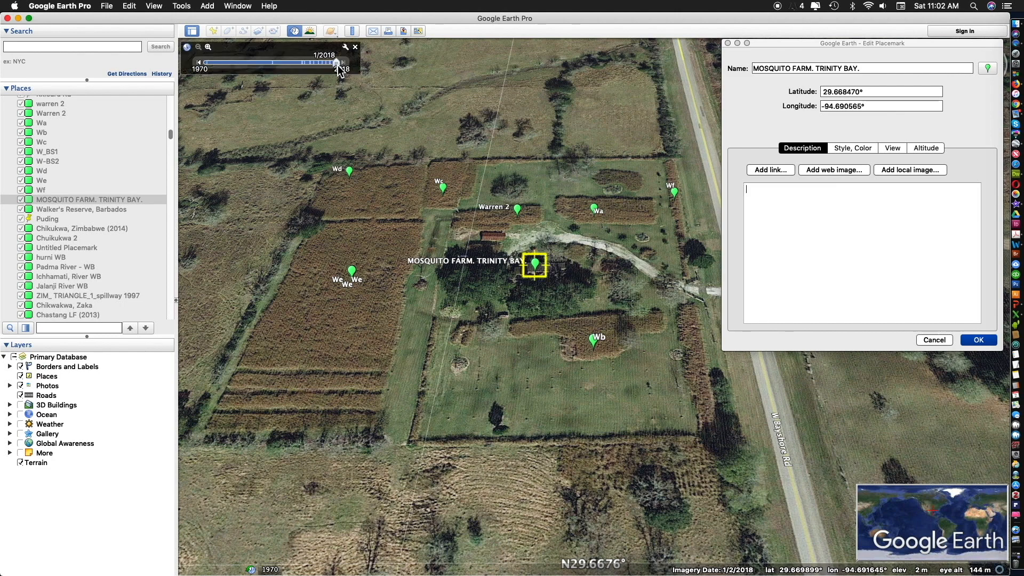
drag(337, 65, 317, 66)
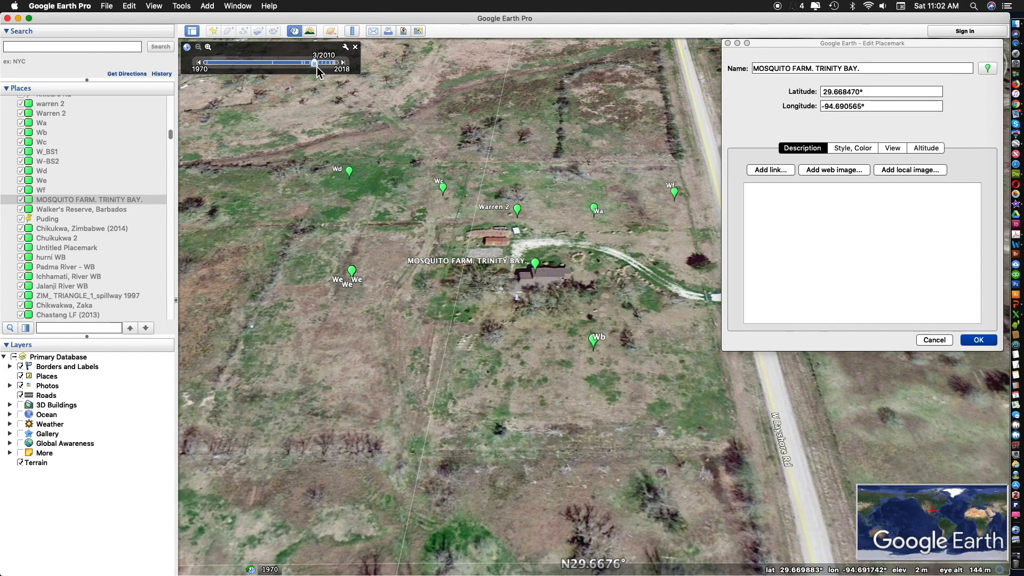
drag(317, 66, 324, 69)
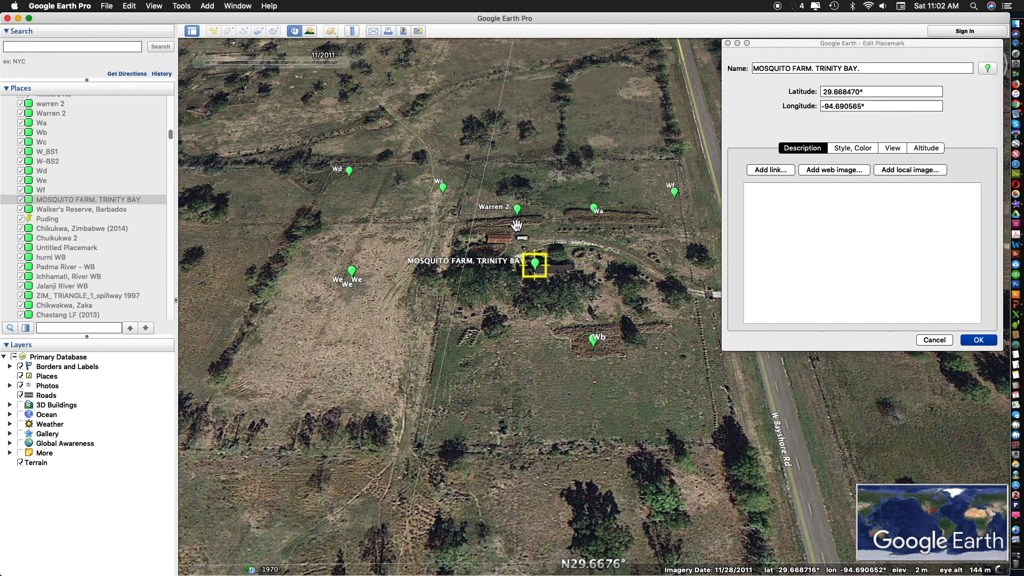
drag(321, 65, 337, 69)
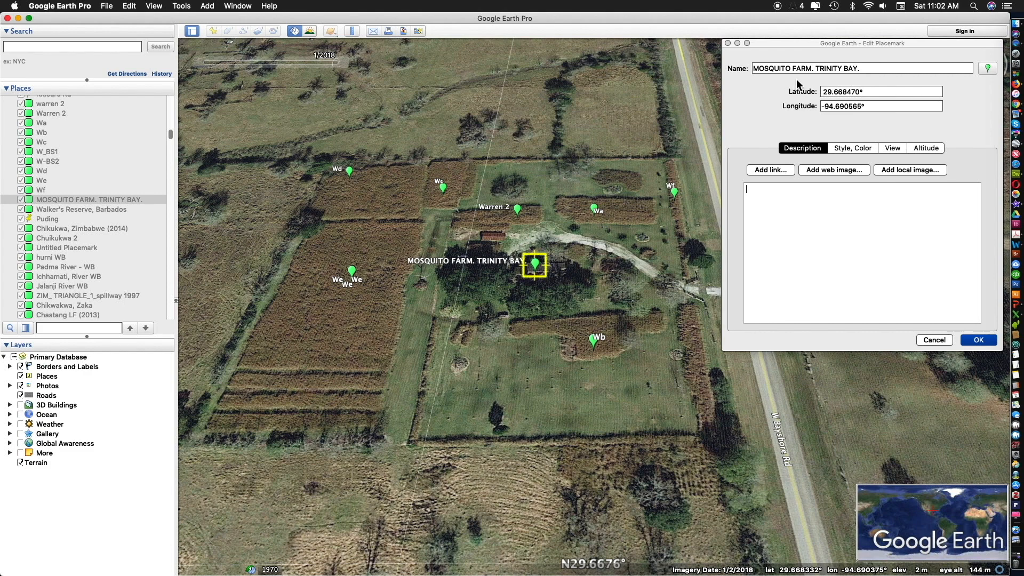
- Copy the Mosquito Farm placemark's latitude, 29.668470, into the Latitude field of the New Project form in Chrome
click(861, 91)
drag(862, 91, 811, 94)
key(super+c)
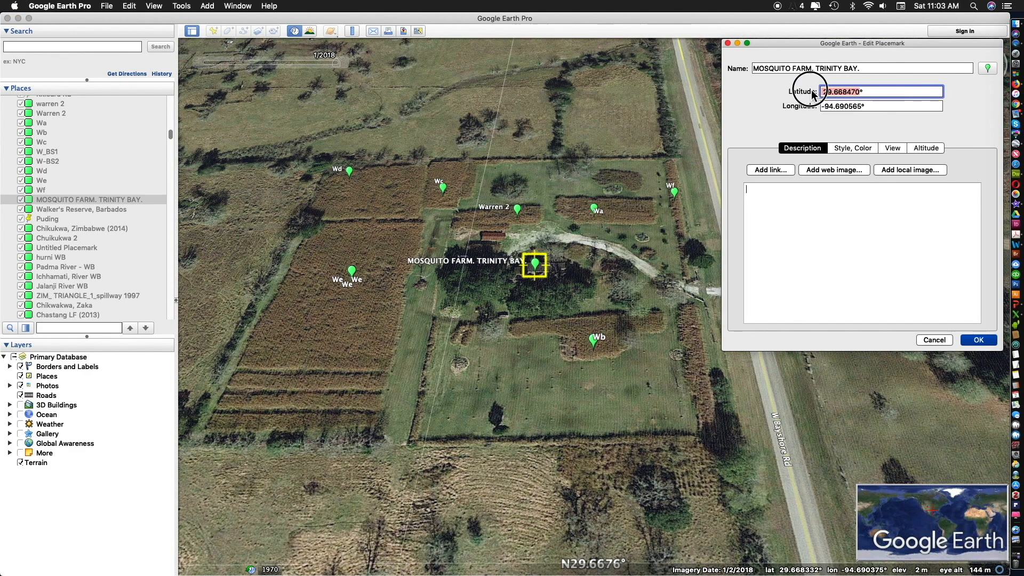
click(258, 464)
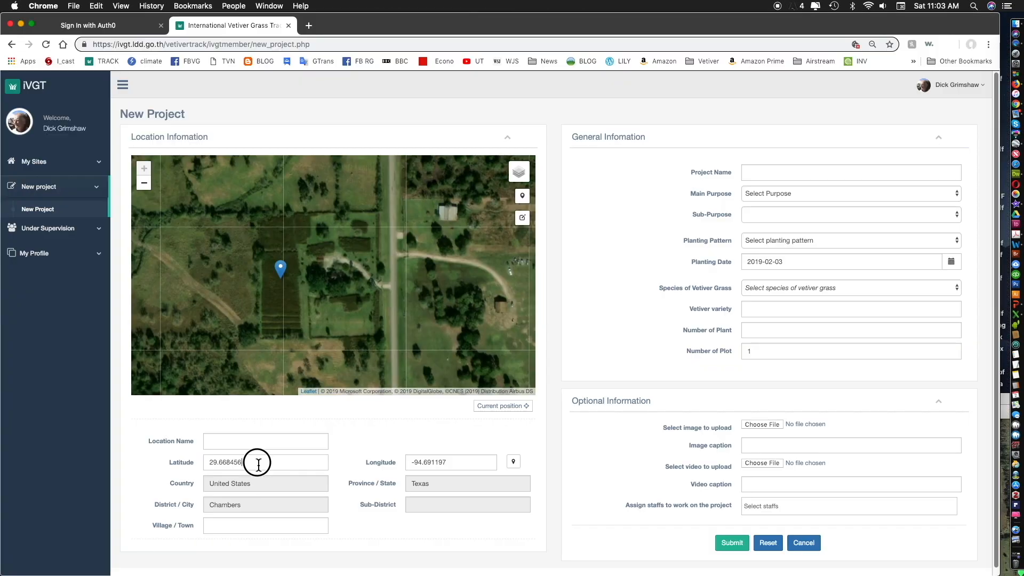
drag(258, 464, 206, 464)
key(super+v)
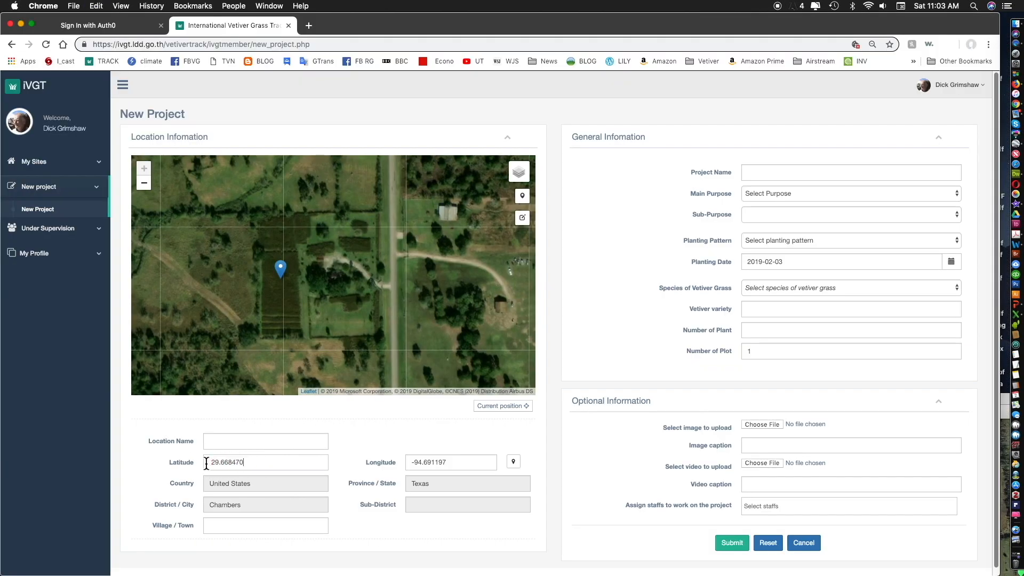
- Copy the placemark's longitude from Google Earth Pro into the form's Longitude field as -94.690565, and relocate the map marker to the entered coordinates
click(1007, 453)
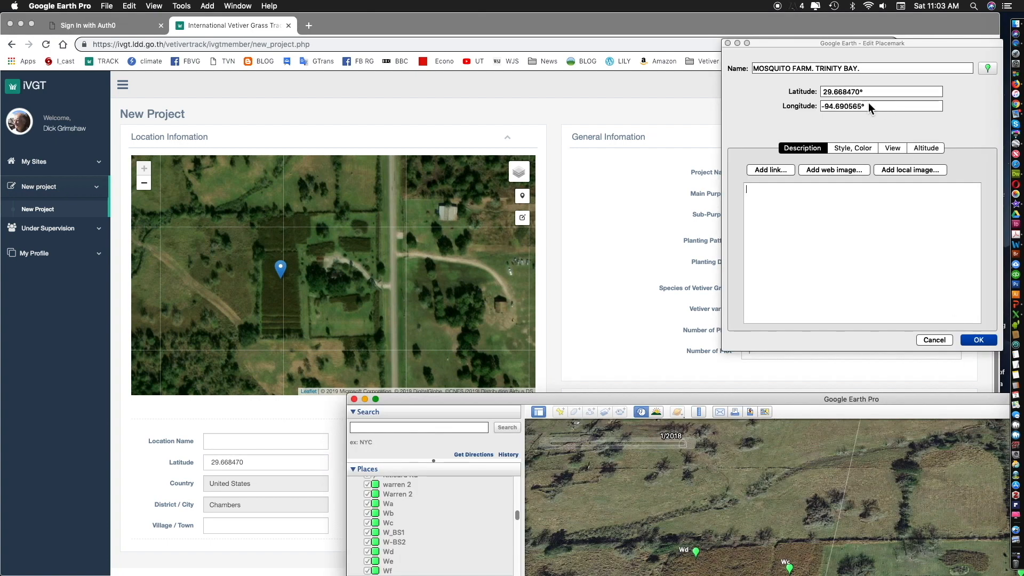
click(870, 105)
drag(883, 105, 818, 105)
key(super+c)
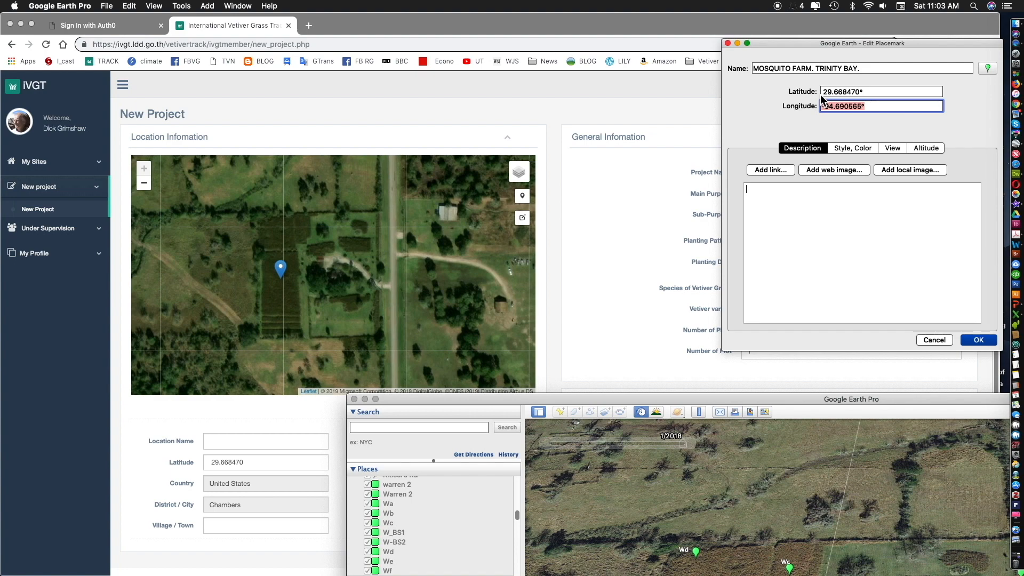
drag(546, 400, 756, 432)
click(466, 462)
drag(467, 462, 413, 462)
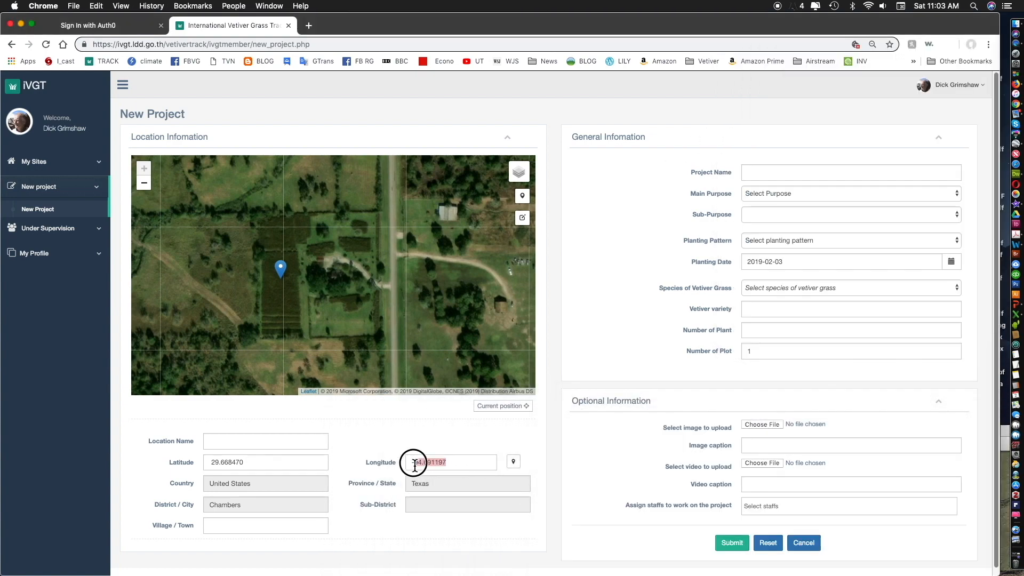
key(super+v)
key(BackSpace)
click(513, 462)
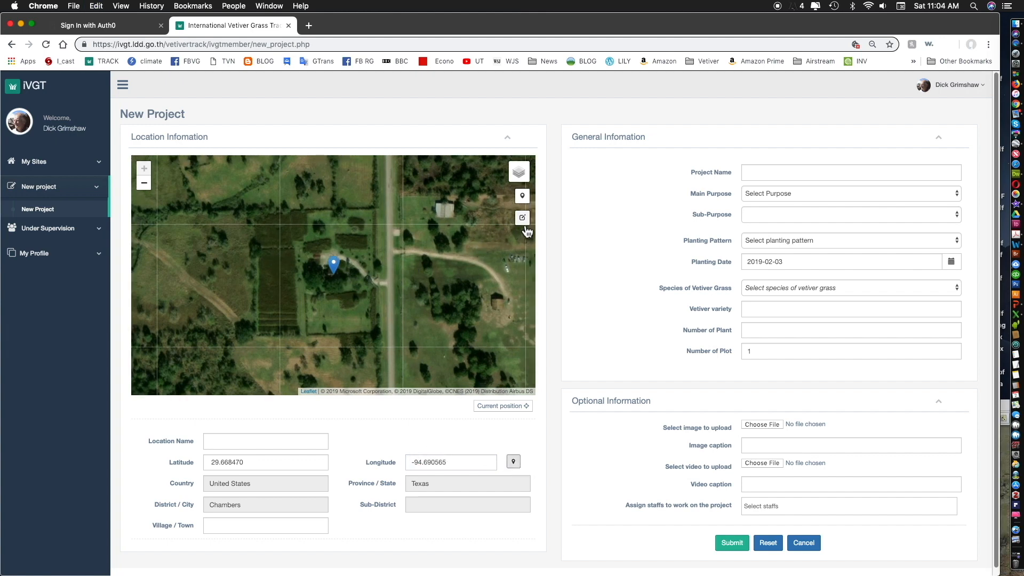
- Place a new location marker on the dark rectangular field west of the house
click(523, 199)
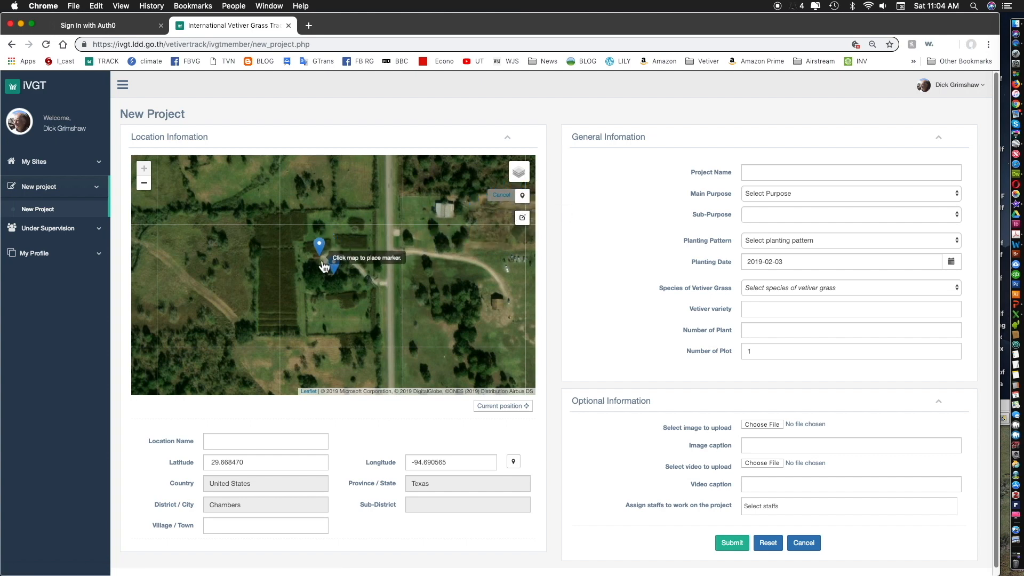
click(284, 266)
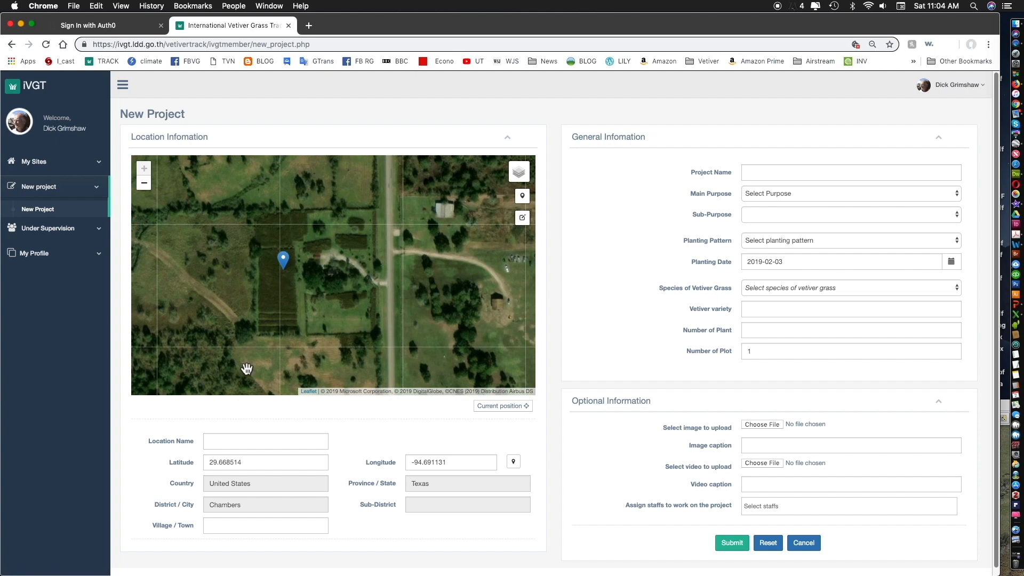
mouse_move(526, 182)
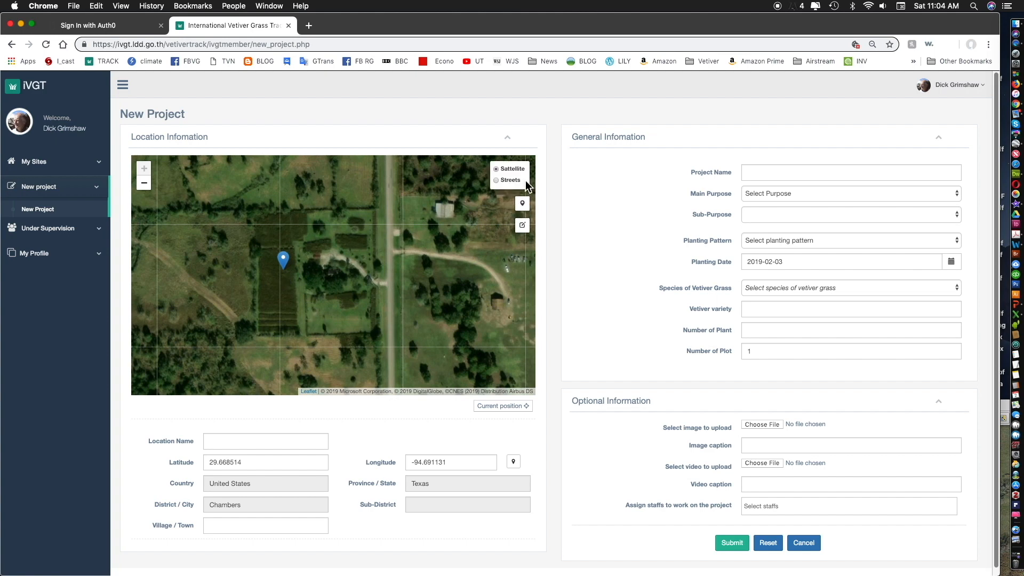
- Enter "USA - Mosquito Farm" as the location name and "USA Commercial Nursery - MOSQ" as the project name
click(221, 444)
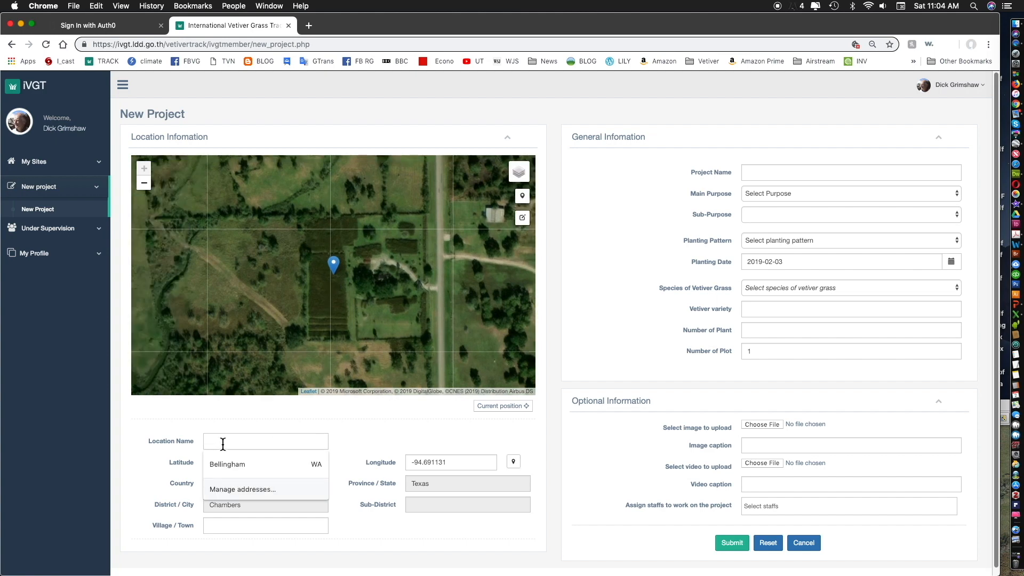
text(USA)
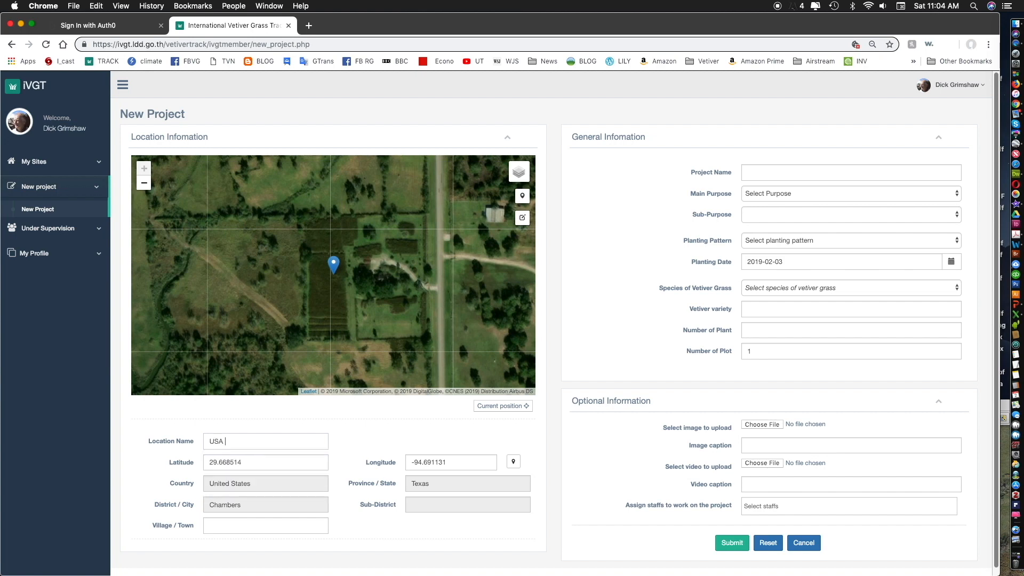
text( - Mosquito Farm)
click(758, 176)
text(U)
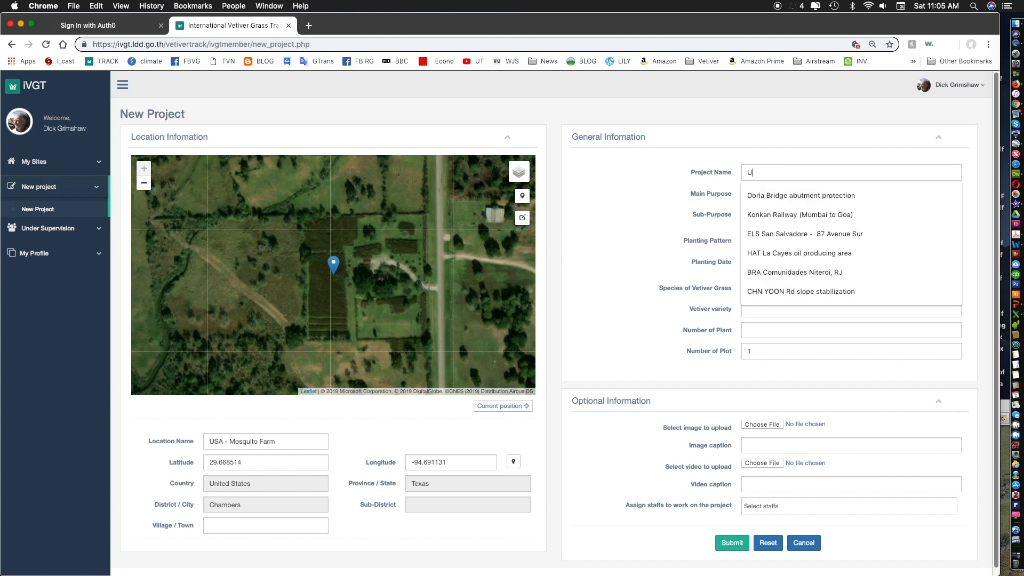
text(SA  )
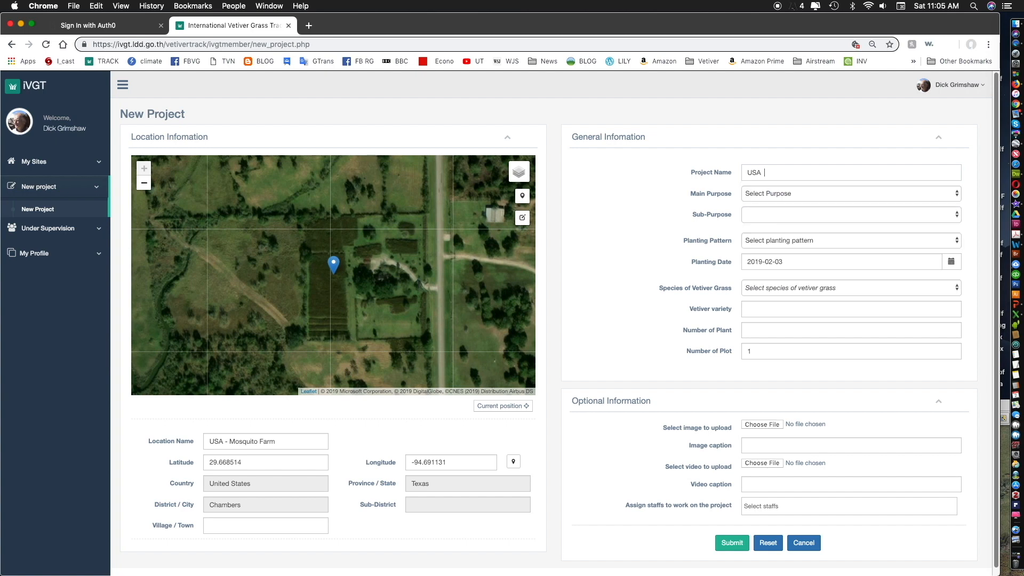
text(Commercial Nursery - MOSQ)
- Set the project's main purpose to Propagation and its sub-purpose to Commercial Propagation
click(958, 196)
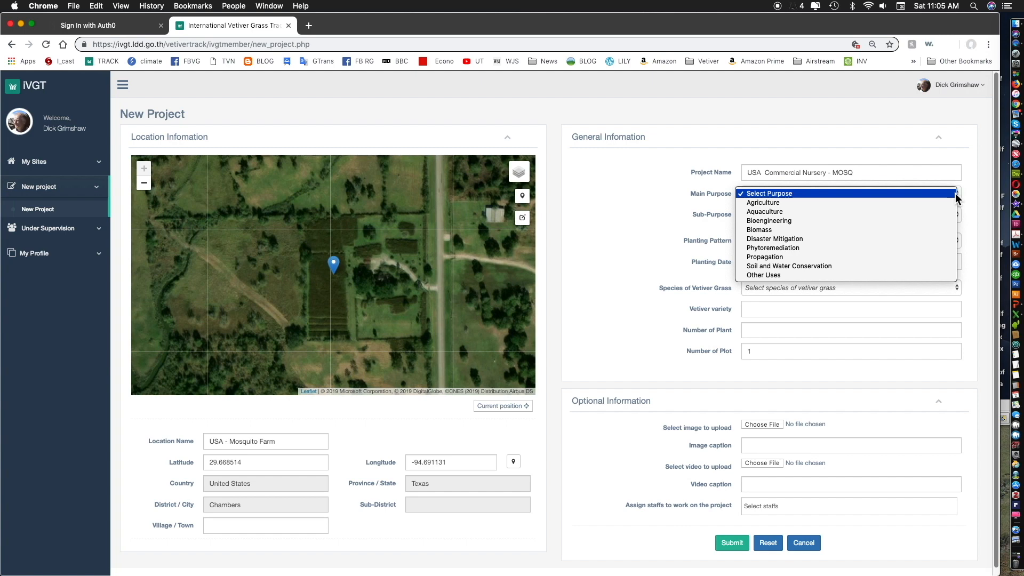
click(851, 258)
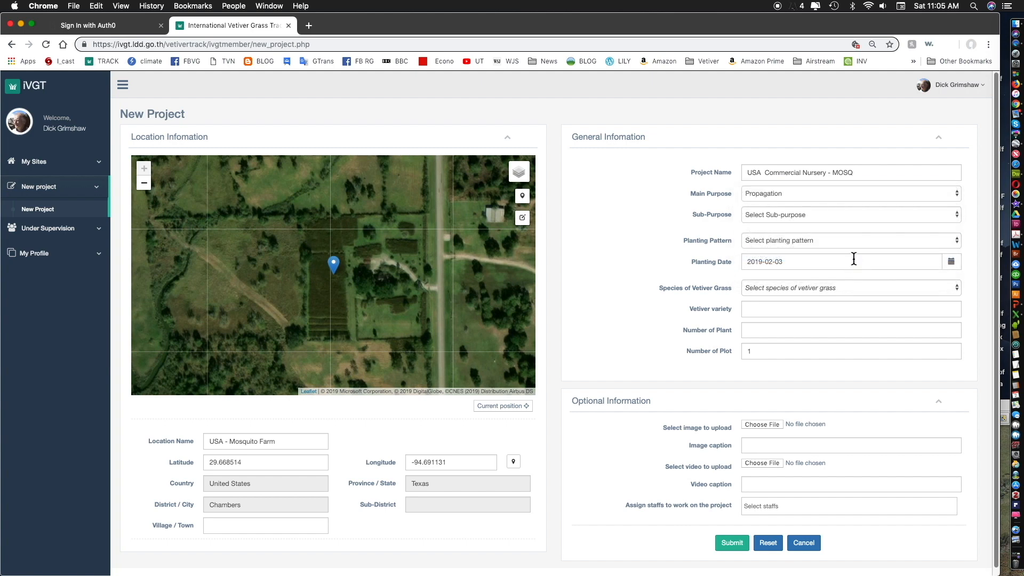
click(958, 214)
click(864, 226)
- Set the planting pattern to "Planting in row between the trees or crops row" and the planting date to 2014-02-03
click(958, 244)
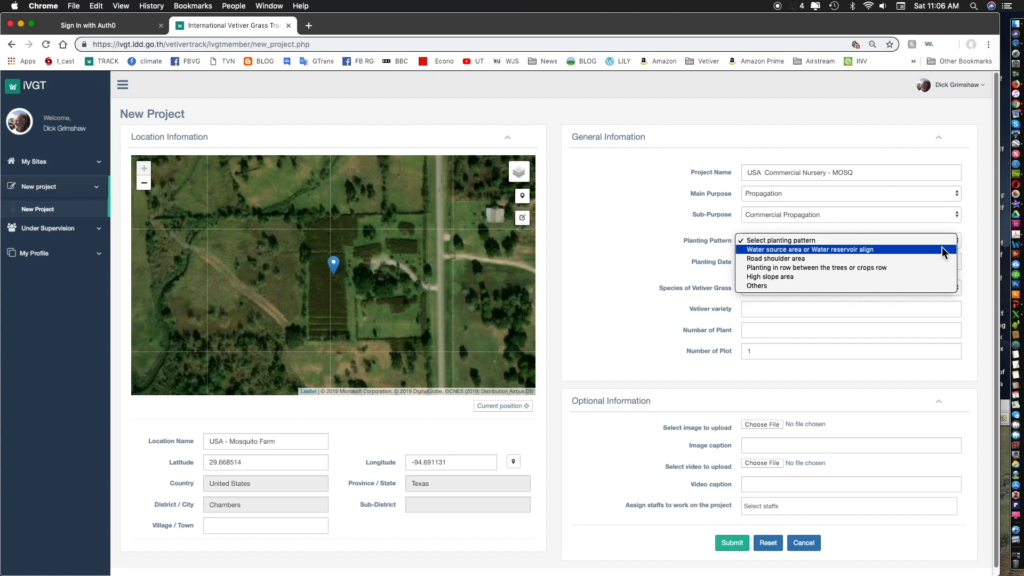
click(909, 267)
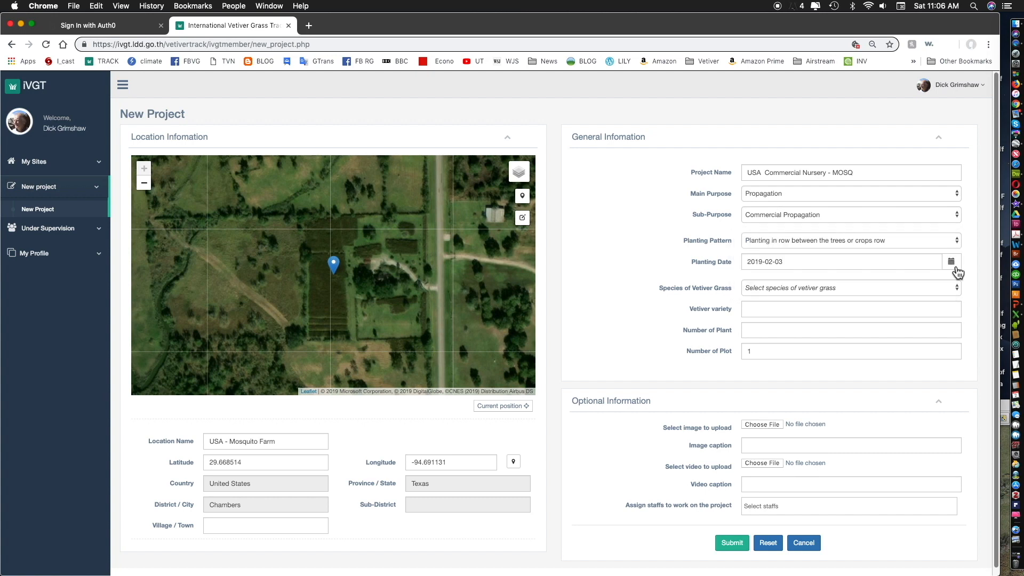
drag(755, 262, 763, 263)
text(14)
- Choose "C. zizanioides, non-fertile (sterile)" as the vetiver grass species and enter Sunshine as the variety
click(957, 288)
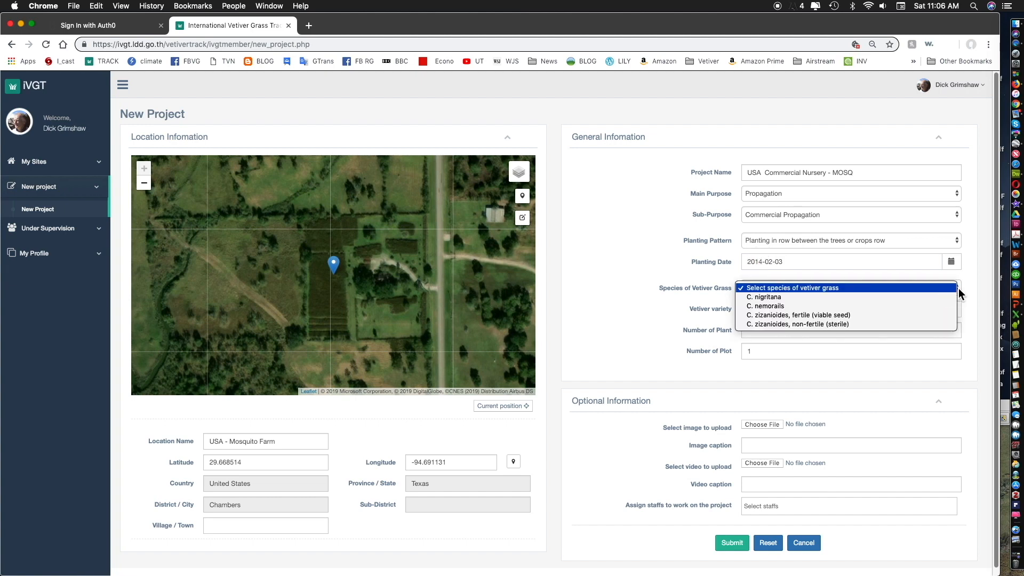
click(888, 325)
click(930, 315)
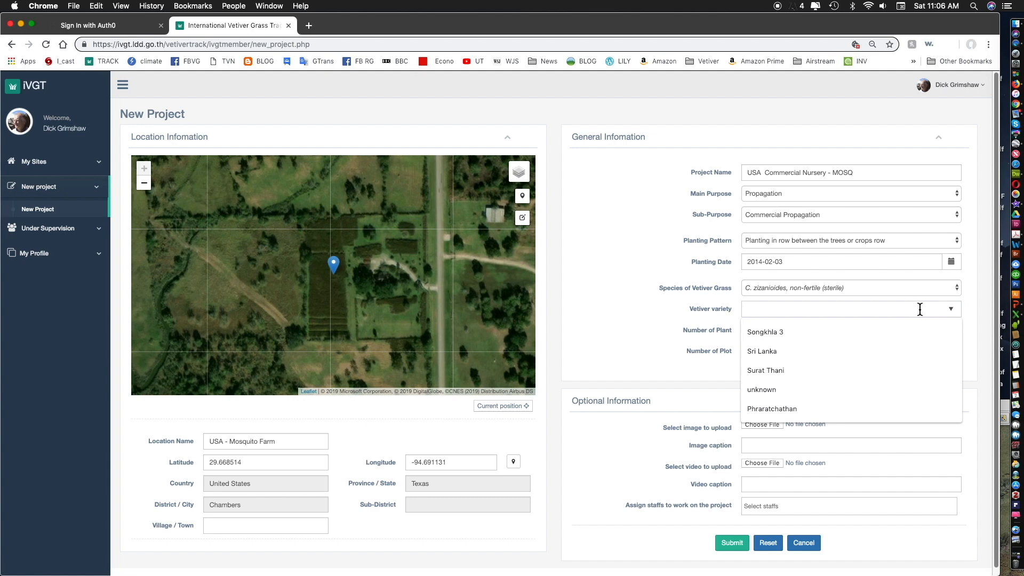
text(Su)
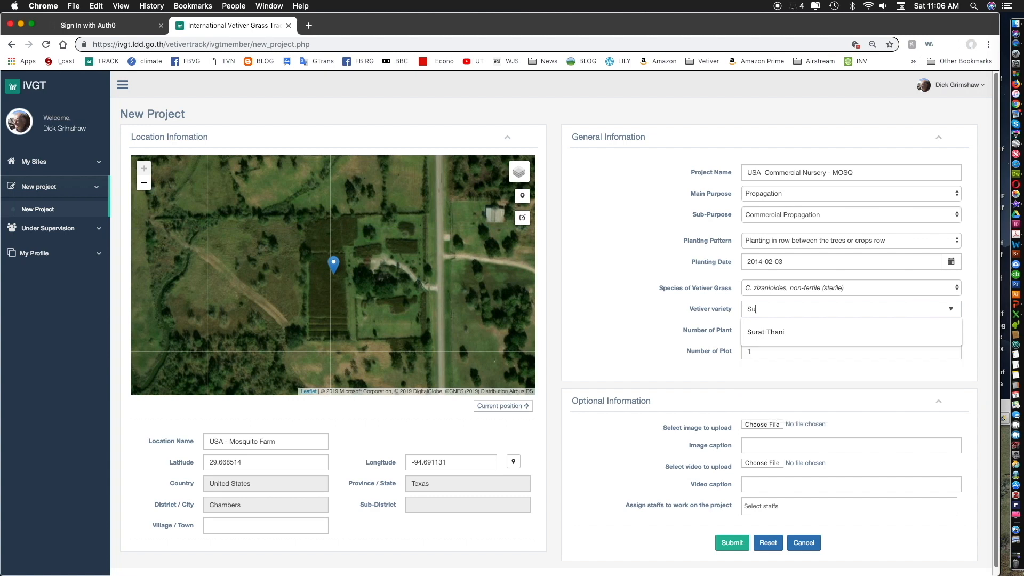
text(nshine)
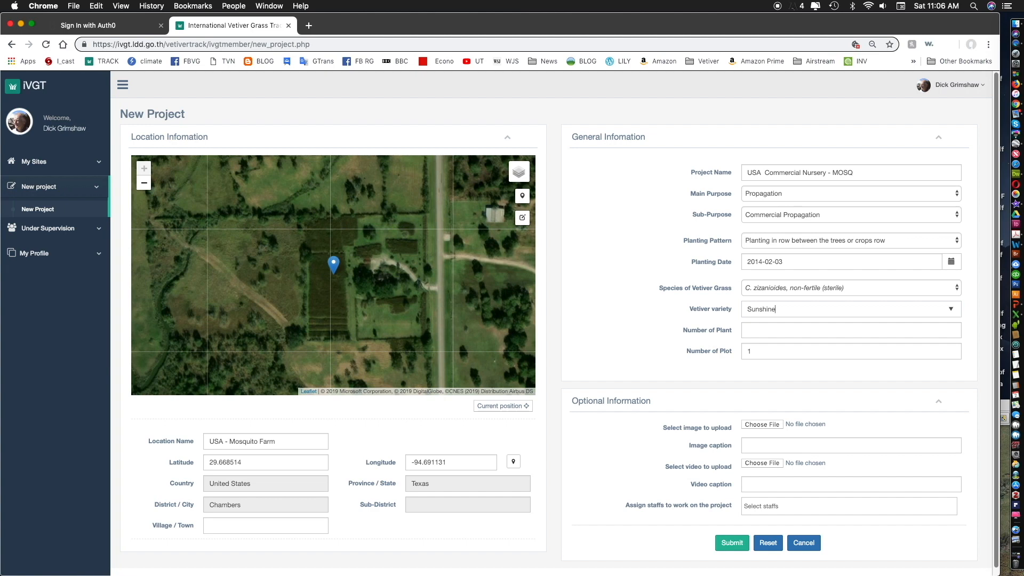
- Set the number of plants to 10000 and the number of plots to 10
click(773, 332)
text(10000)
click(757, 355)
- Attach the image Warren Nurs.jpg from the USA images folder to the project's optional information
click(767, 425)
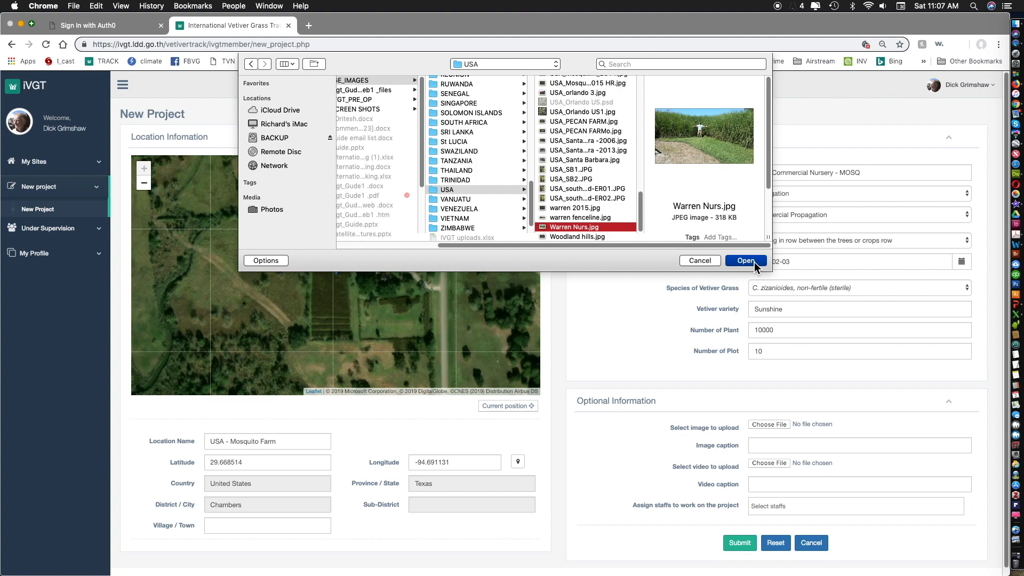
click(746, 262)
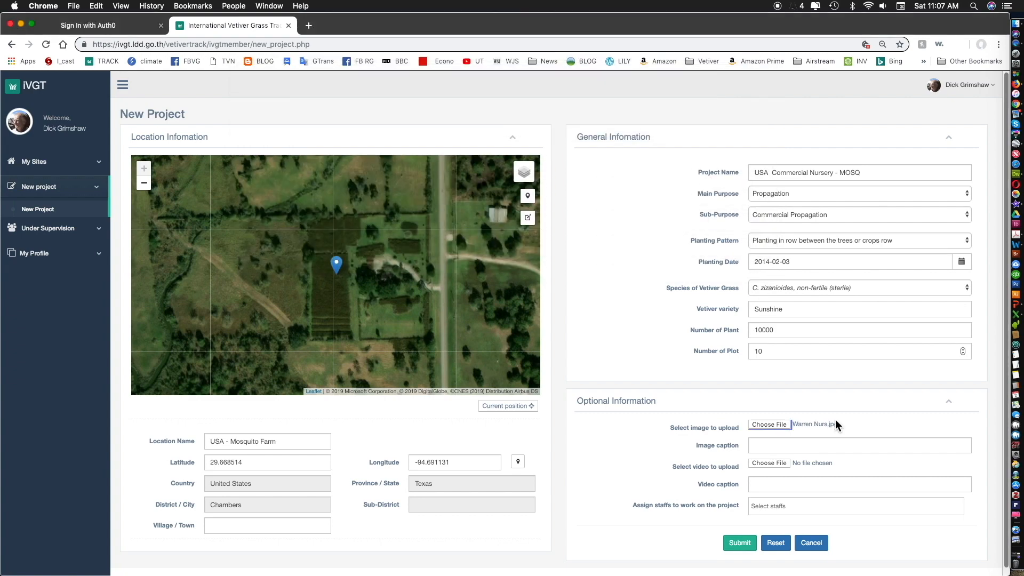
- Enter "Mosquito Farm - mass planting" as the image caption of the new project
click(772, 449)
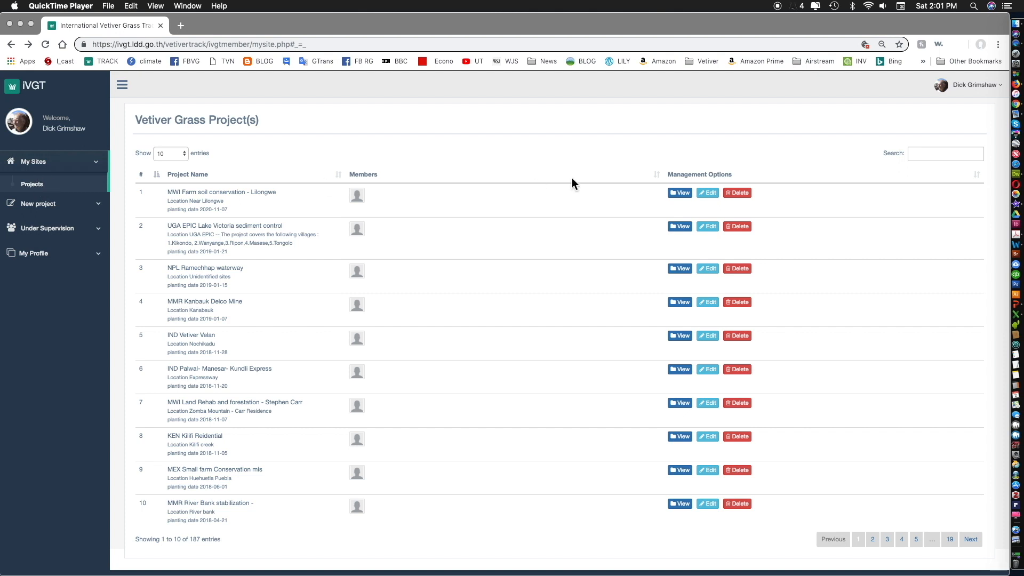
- Search the project list for MOSQ and open the USA Commercial Nursery - MOSQ project for editing
click(923, 155)
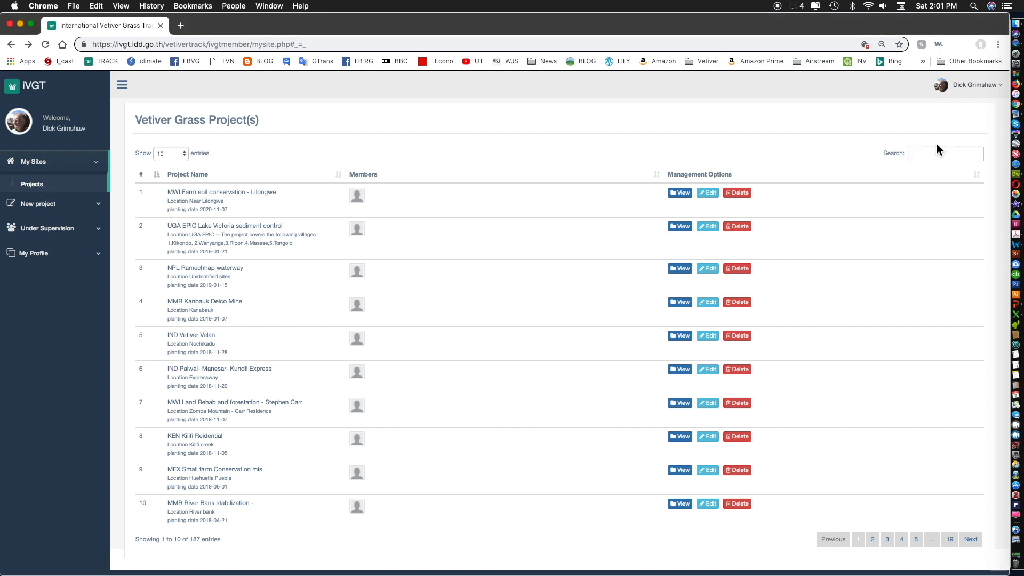
text(MOSQ)
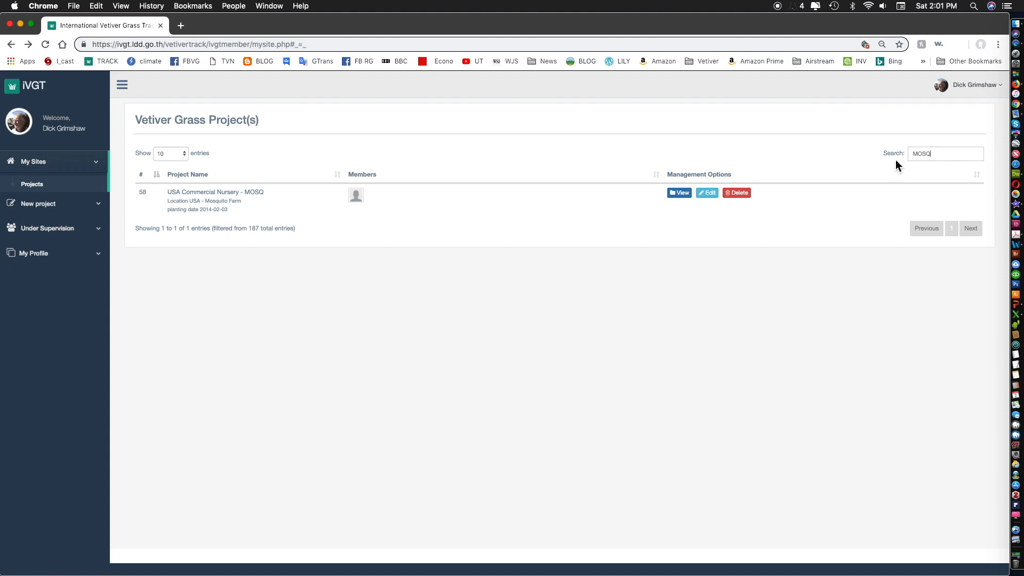
mouse_move(165, 195)
mouse_down()
mouse_move(199, 196)
mouse_move(169, 184)
mouse_move(154, 191)
mouse_up()
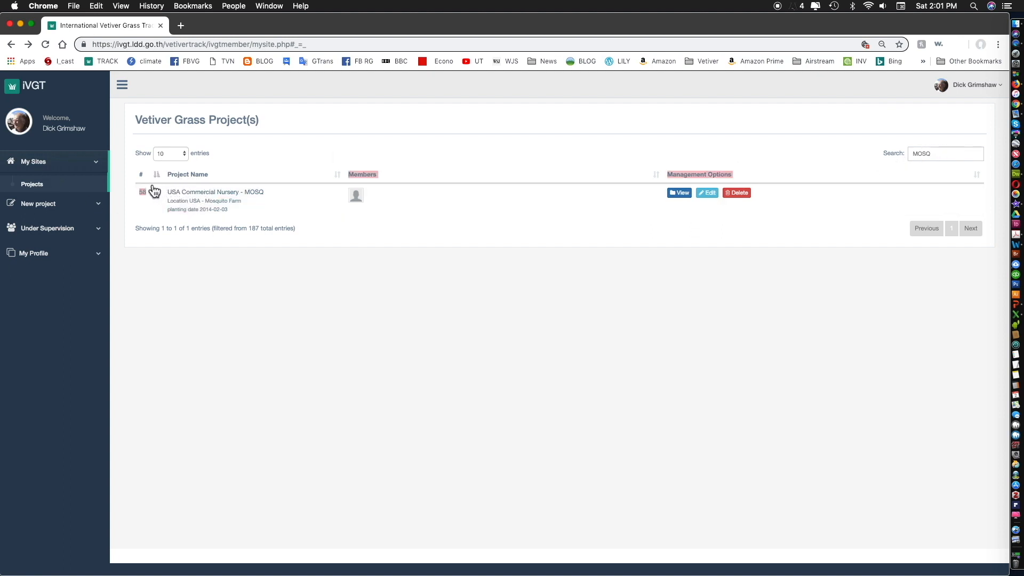
click(714, 195)
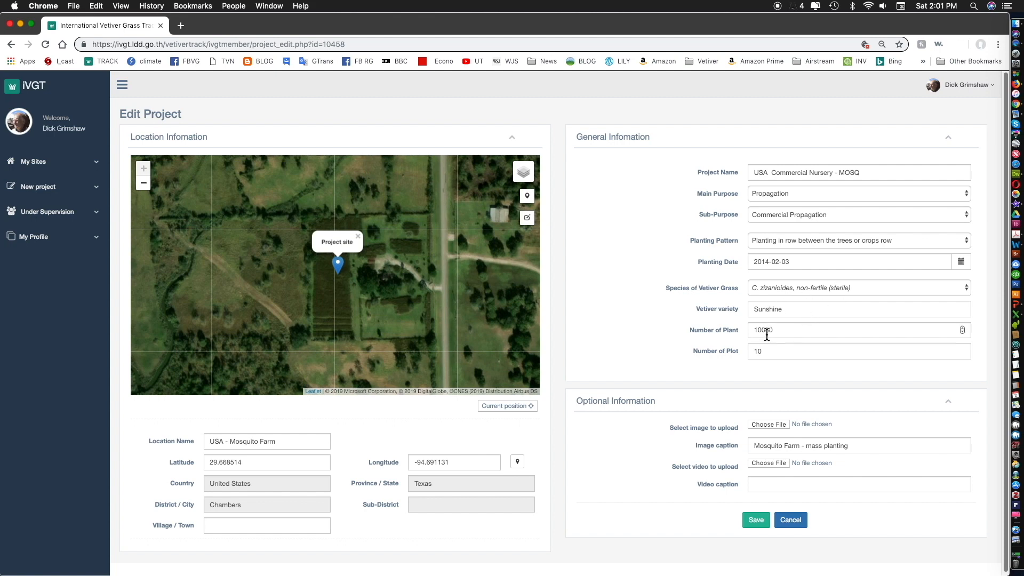
- Set the project's number of plants to 50000 and save the edited project
drag(754, 330, 759, 330)
text(5)
click(757, 526)
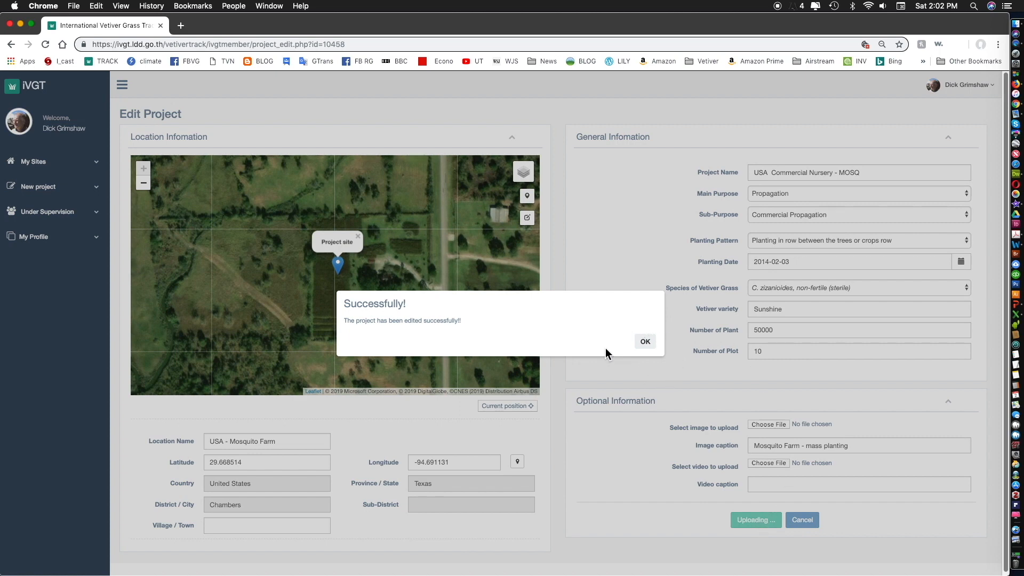
click(646, 344)
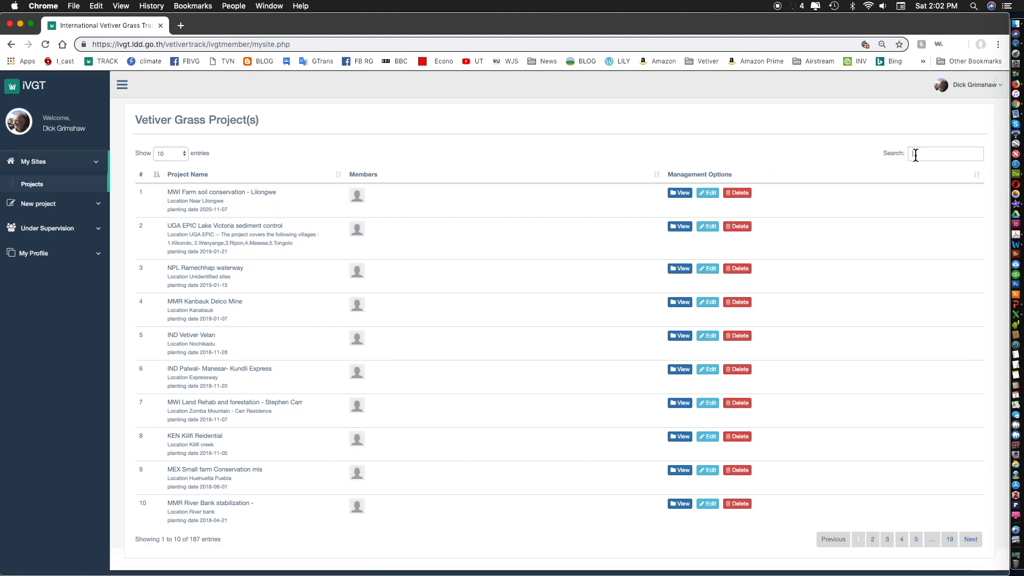
- Search the project list for MOSQ, open the nursery project's details and view its photo
click(926, 156)
text(MOSQ)
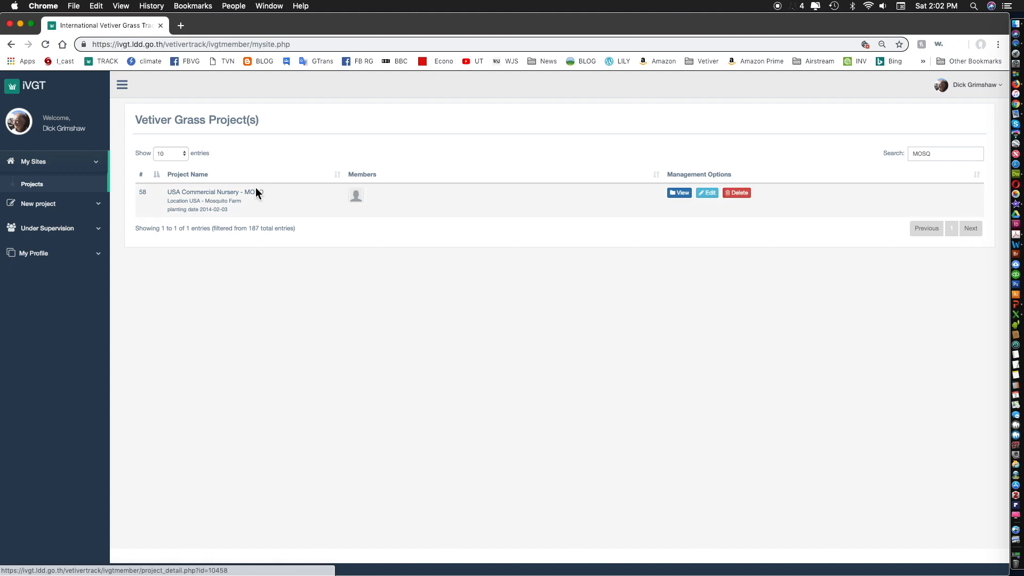
click(679, 193)
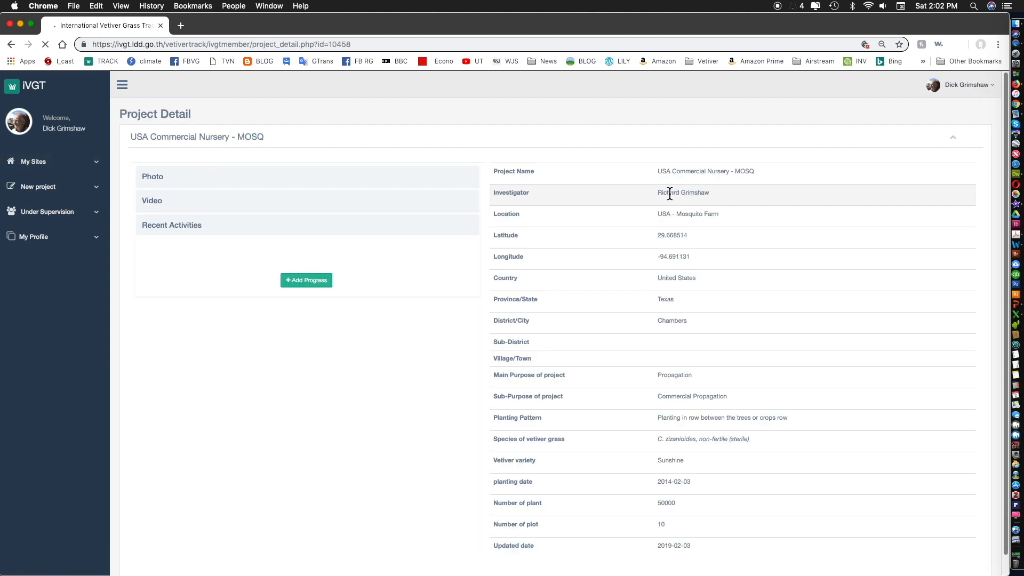
click(192, 180)
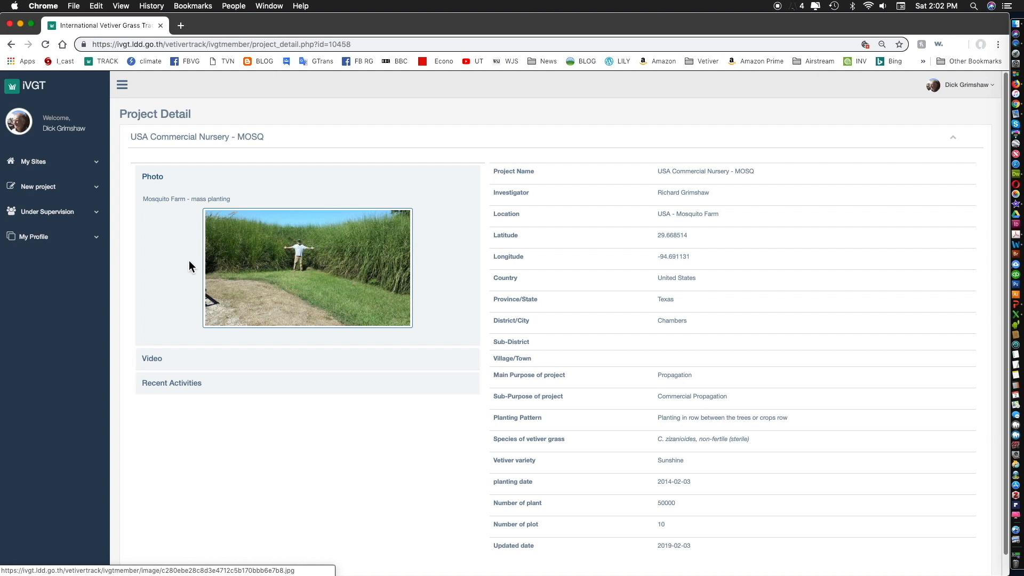
- Start a progress entry under the project's recent activities and attach USA_mosquito farm-2018.jpg plus the 2006 and 2014 Mosquito Farm images
click(258, 391)
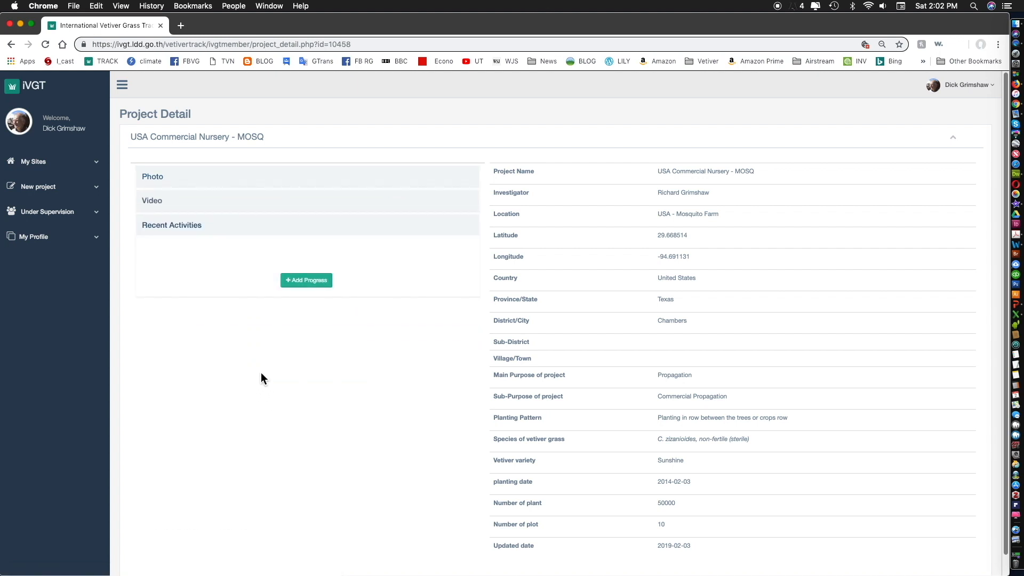
click(322, 281)
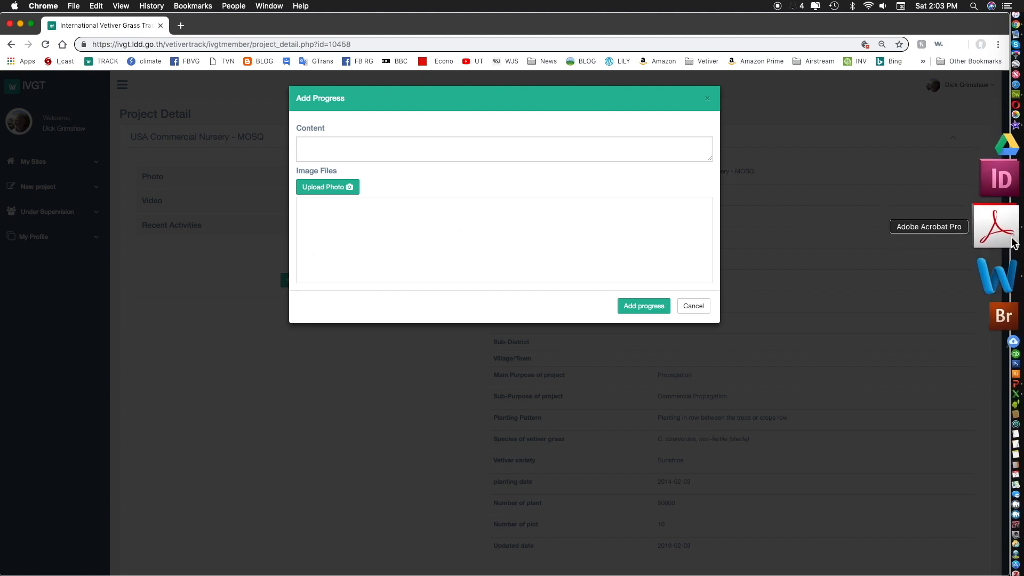
click(324, 189)
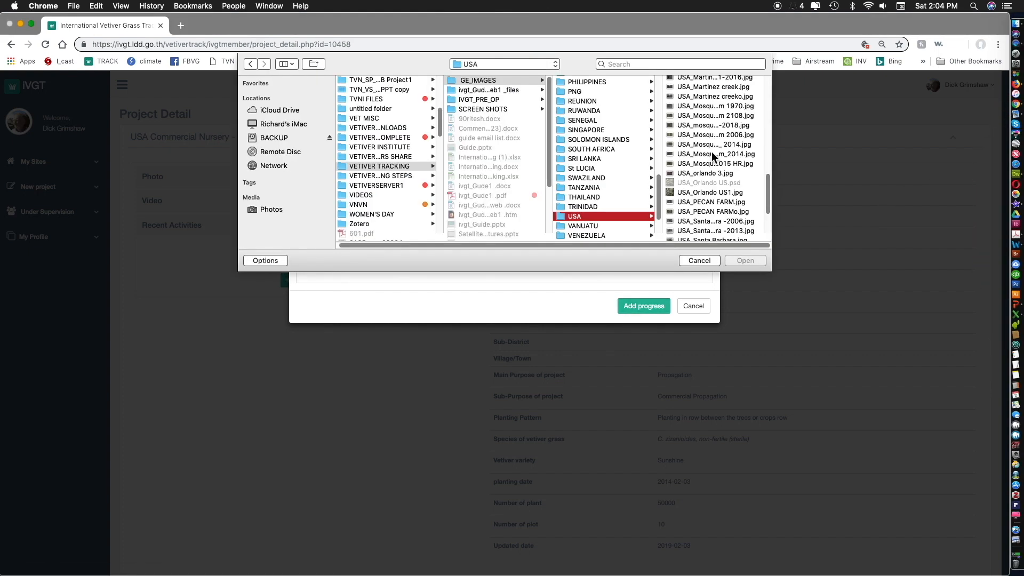
click(703, 126)
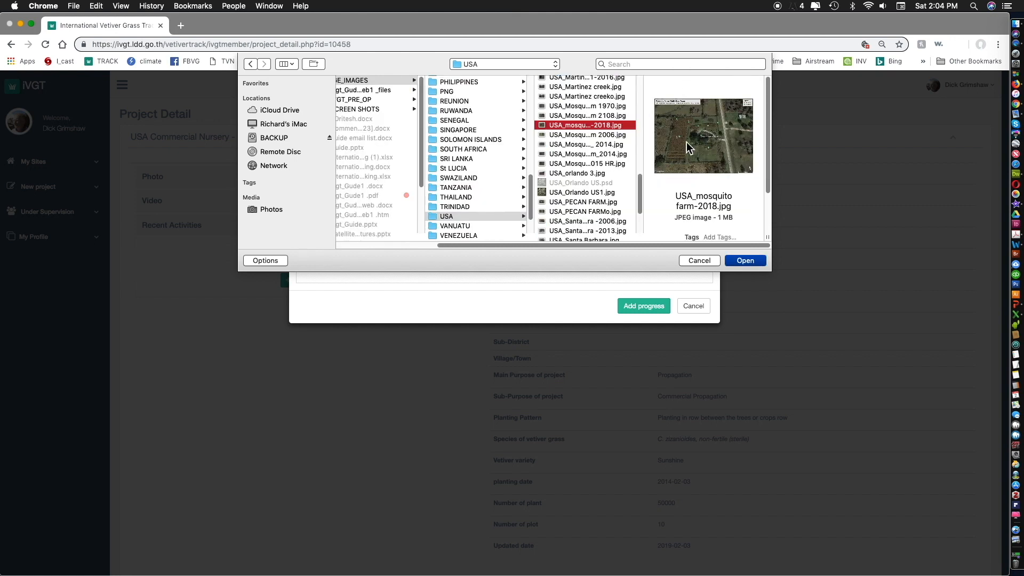
shift+click(612, 136)
shift+click(613, 145)
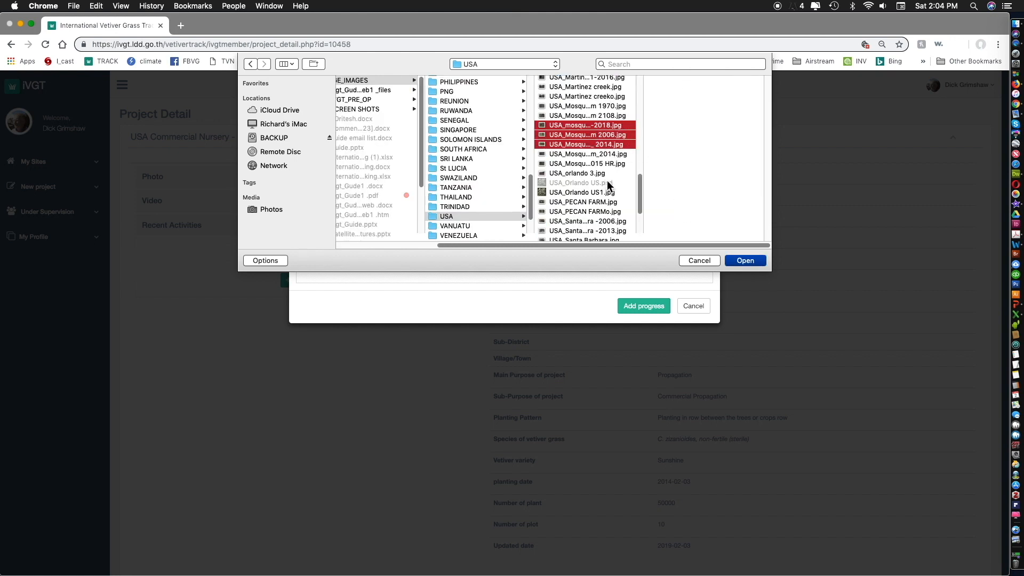
click(751, 261)
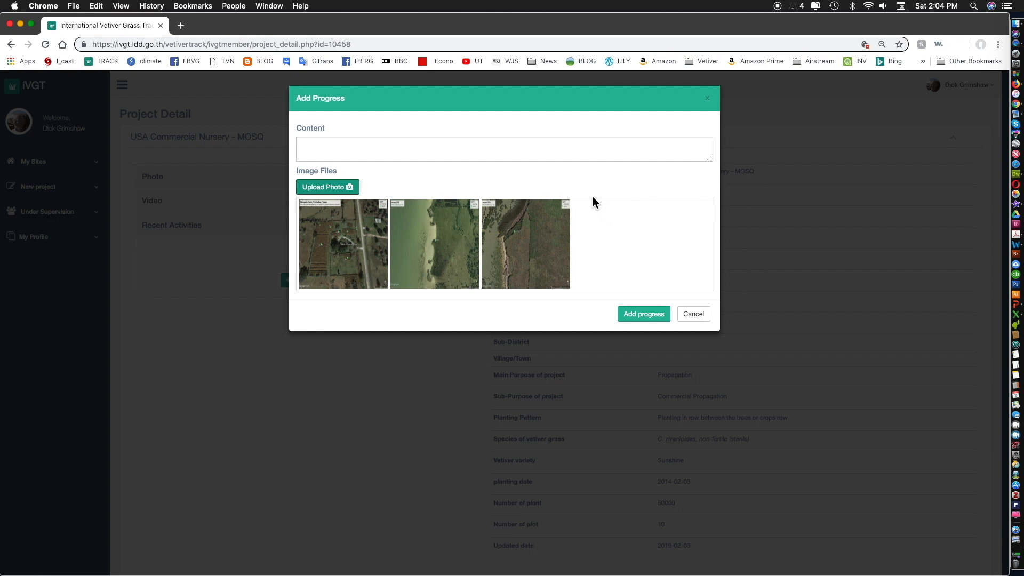
- Describe the progress entry as "Satellite imagery" and add it to the project
click(349, 152)
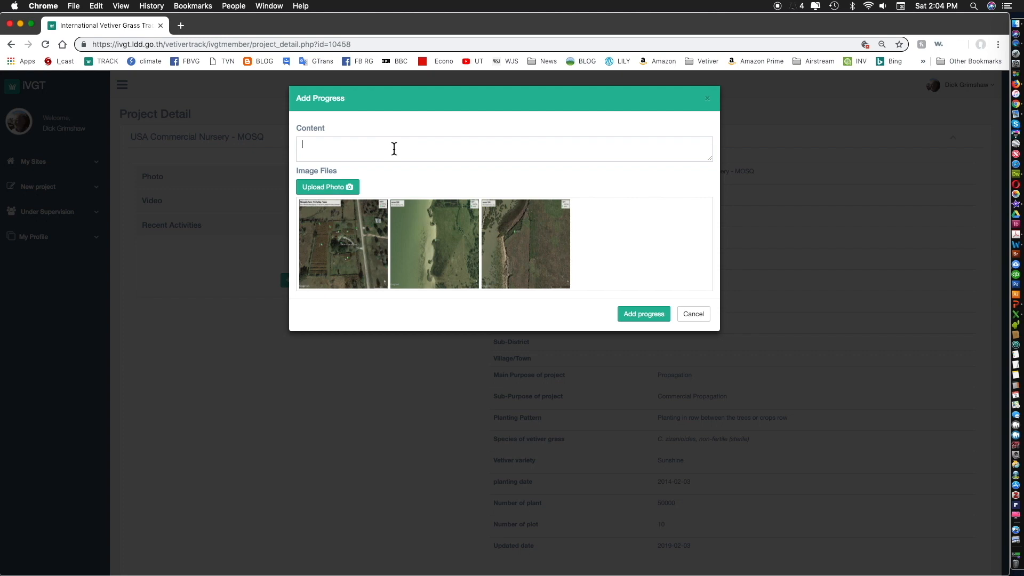
text(Satellite imagery)
click(645, 313)
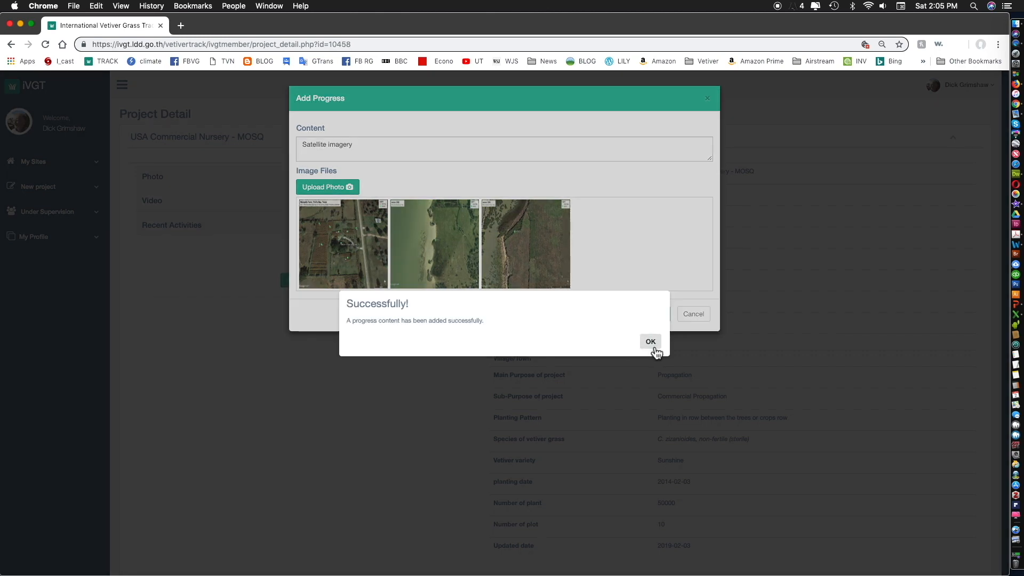
click(651, 343)
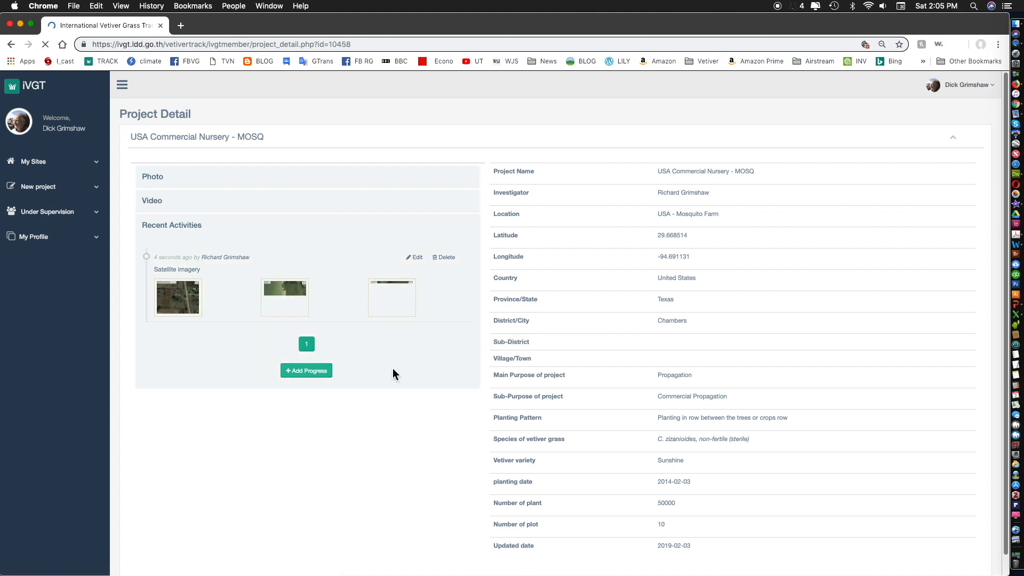
- Start another progress entry and attach Mosquito farm beach.jpg and Mosquito Farm.jpg from the USA folder
click(318, 372)
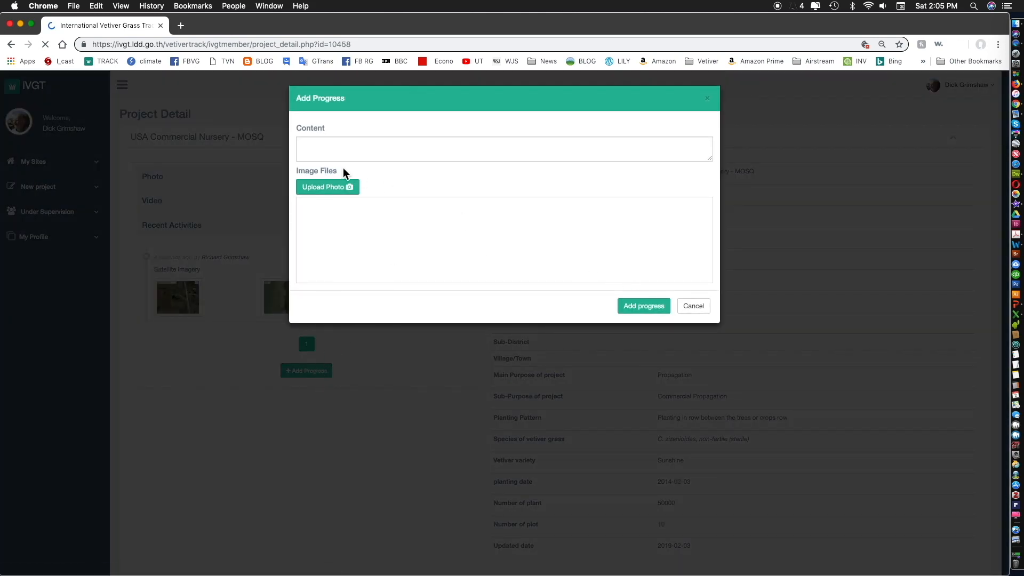
click(341, 190)
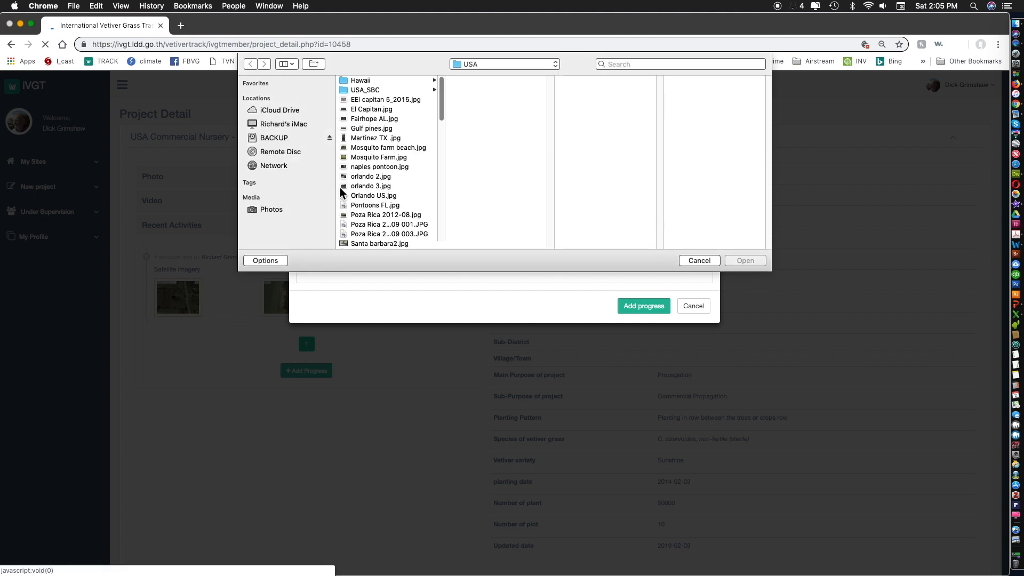
click(383, 148)
shift+click(398, 158)
click(745, 261)
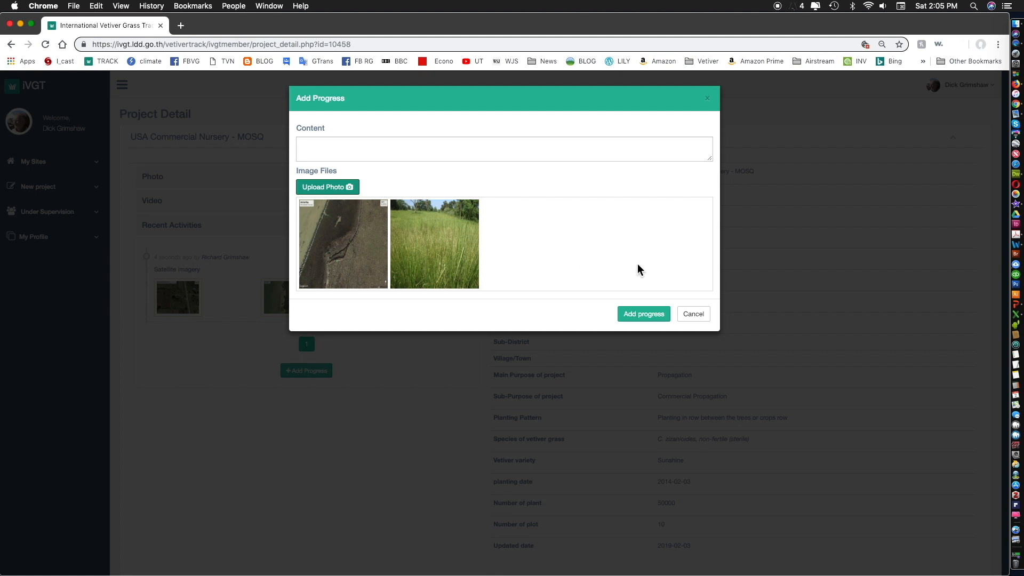
- Describe the second progress entry as "Planting on seashore and vetuiver nursert" and add it to the project
click(360, 152)
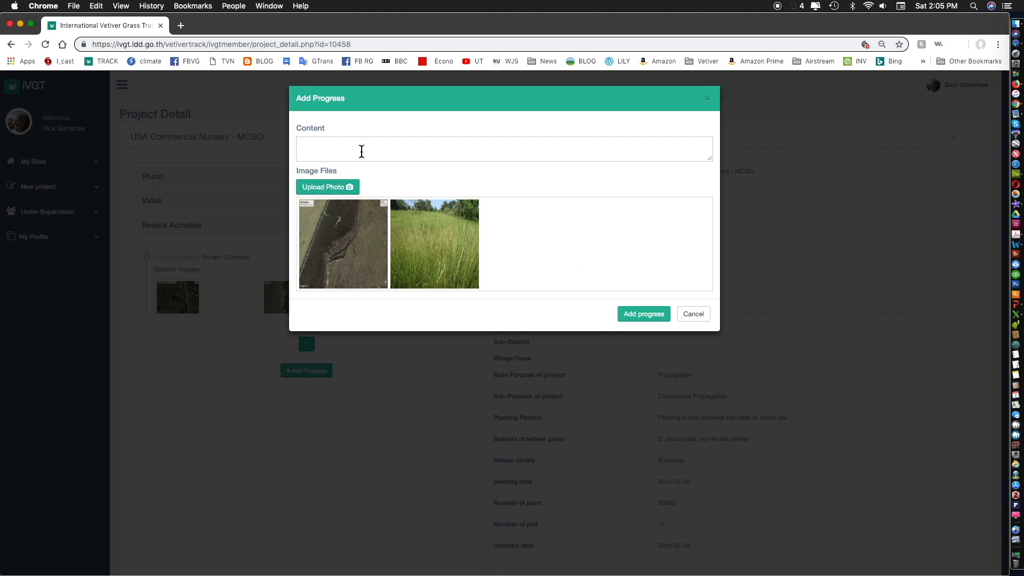
text(Planting on seashore and vetuiver nursert)
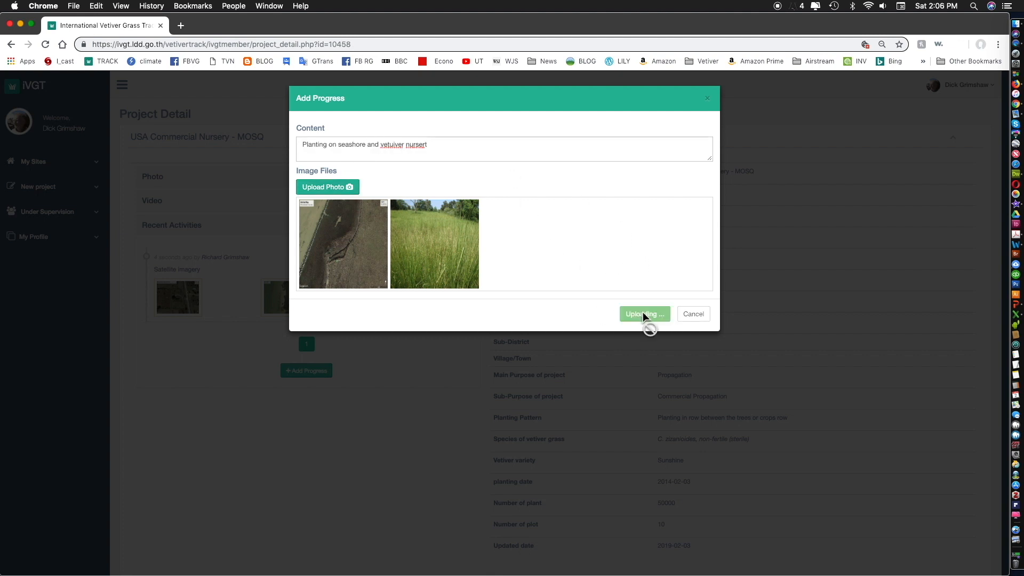
click(657, 344)
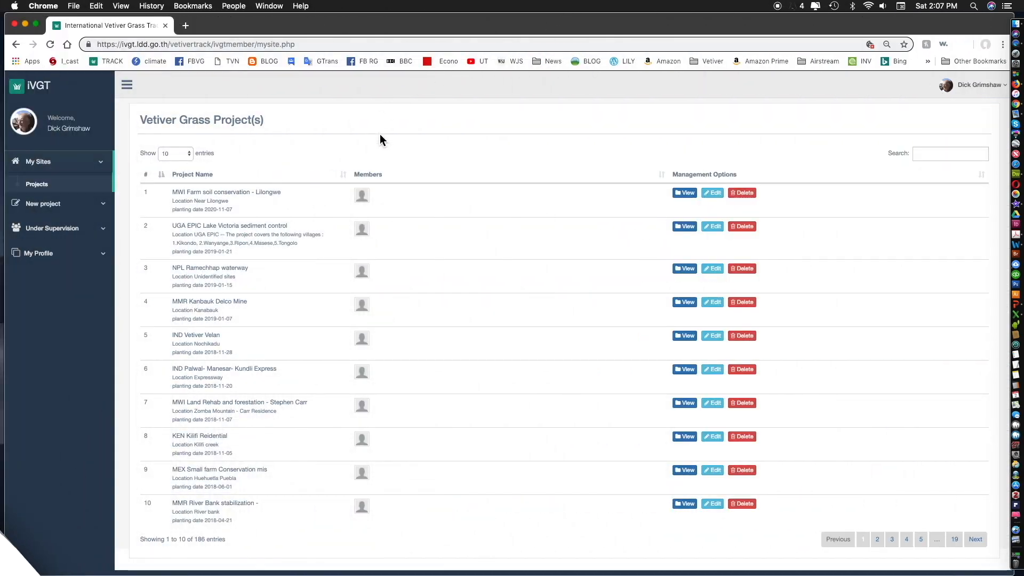
- Open the list of projects under supervision
click(108, 234)
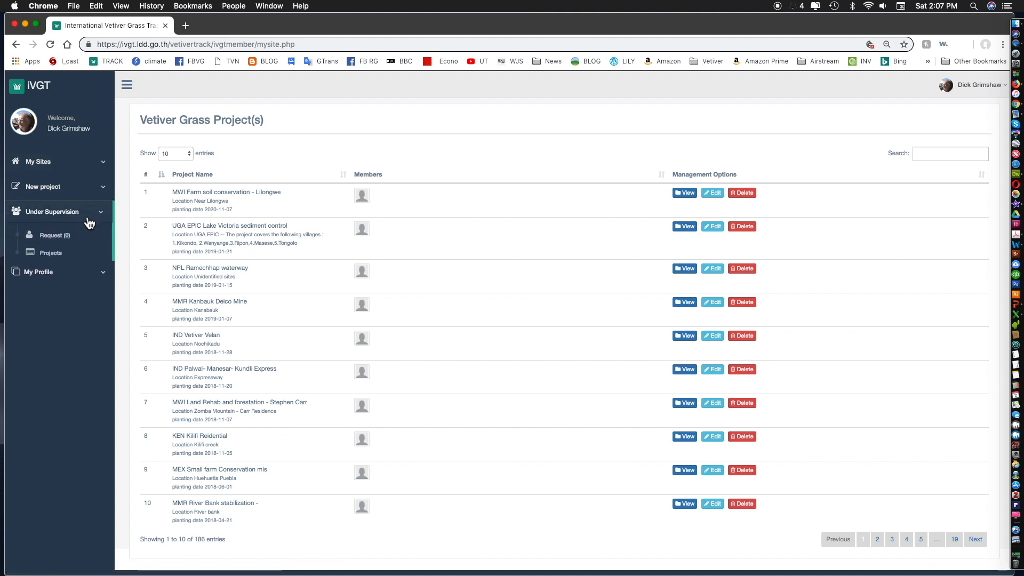
click(68, 261)
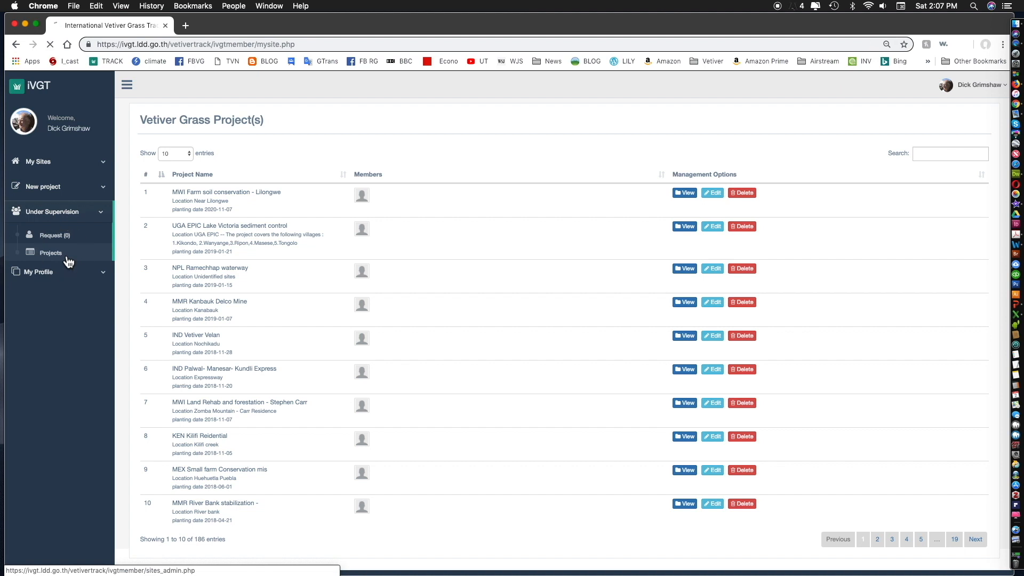